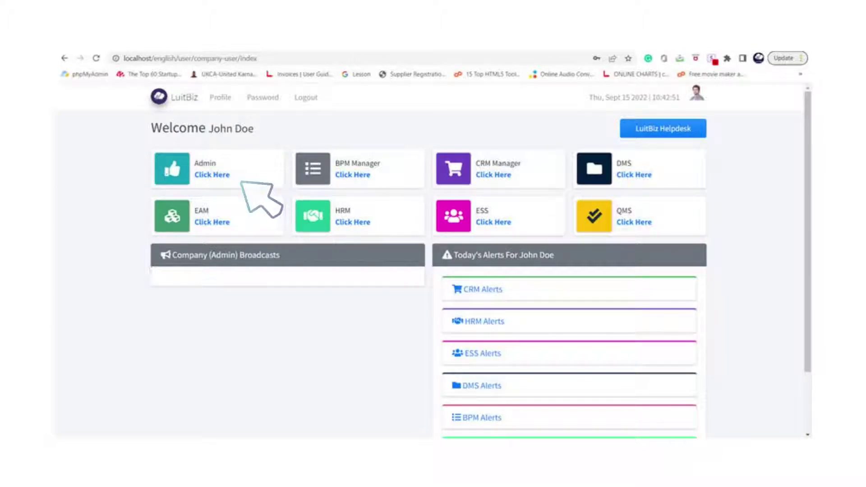
- Open the Admin module to show the View Companies page listing ABC LIMITED and its subsidiaries
{"action": "left_click", "coordinate": [224, 169]}
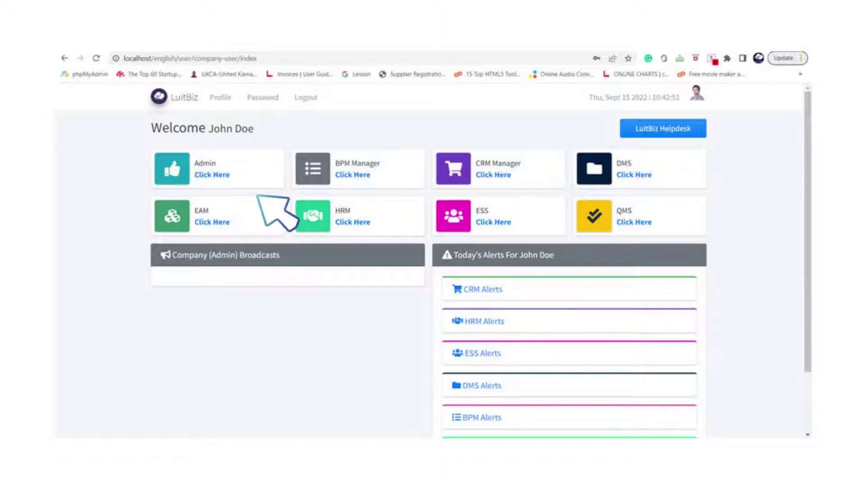
{"action": "left_click", "coordinate": [224, 170]}
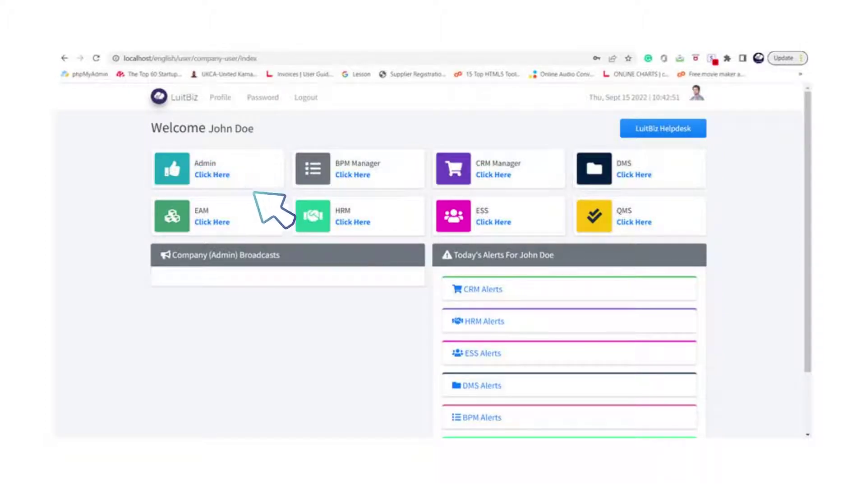
{"action": "left_click", "coordinate": [229, 170]}
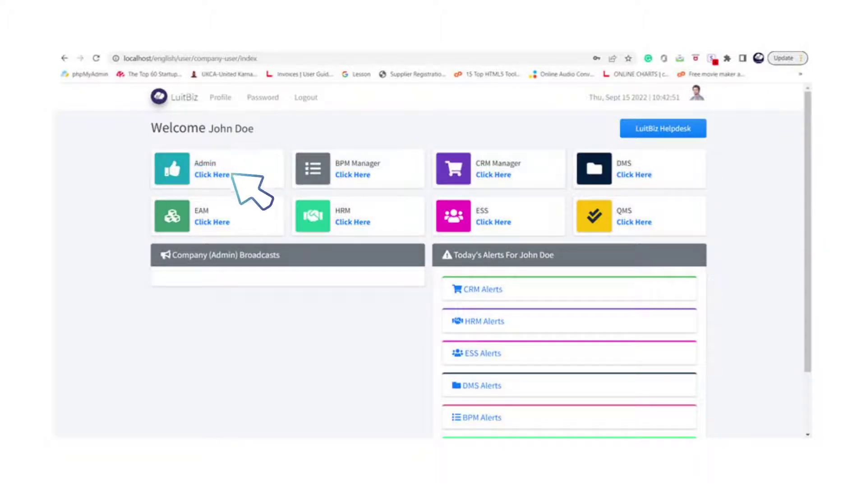
{"action": "left_click", "coordinate": [225, 169]}
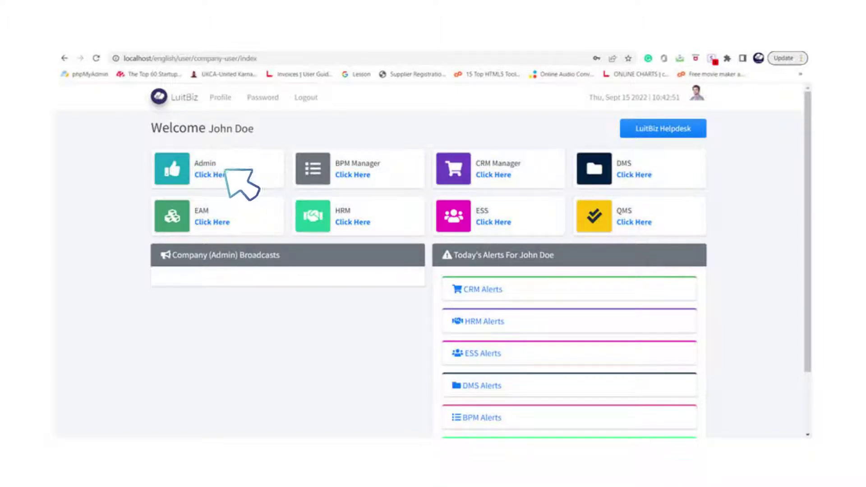
{"action": "left_click", "coordinate": [226, 171]}
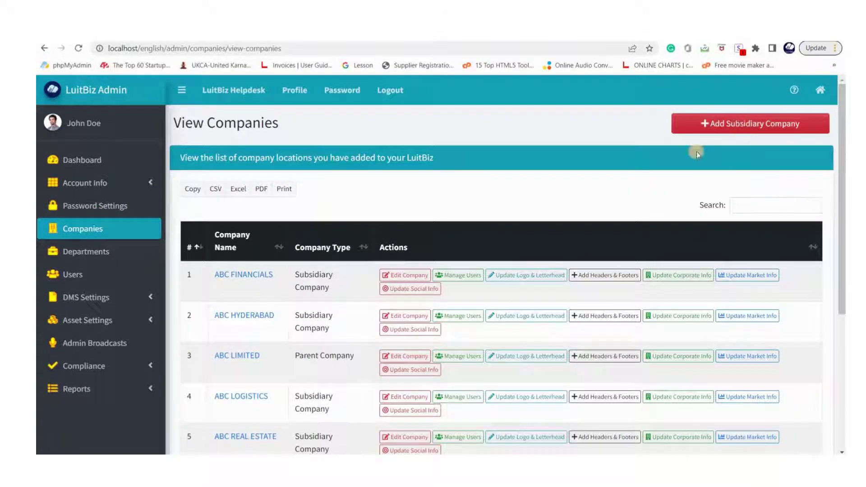
- Browse Users and DMS Groups, then open a blank Add Subsidiary Company form
{"action": "left_click", "coordinate": [63, 275]}
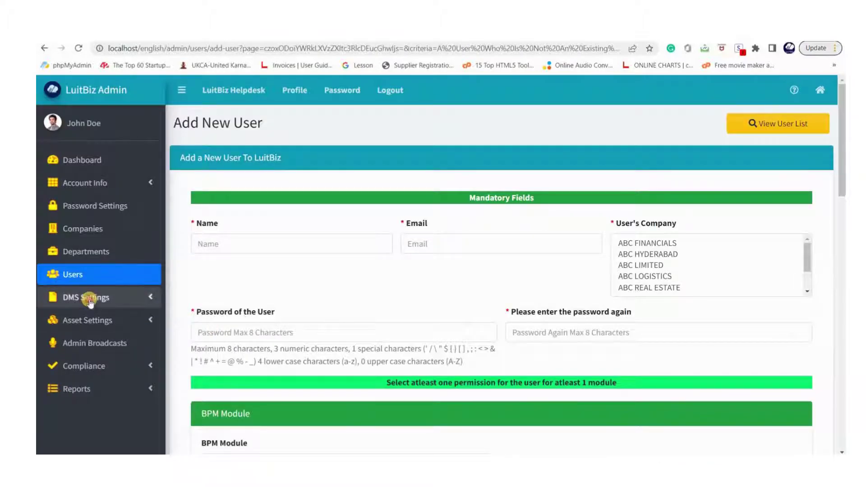
{"action": "left_click", "coordinate": [97, 325]}
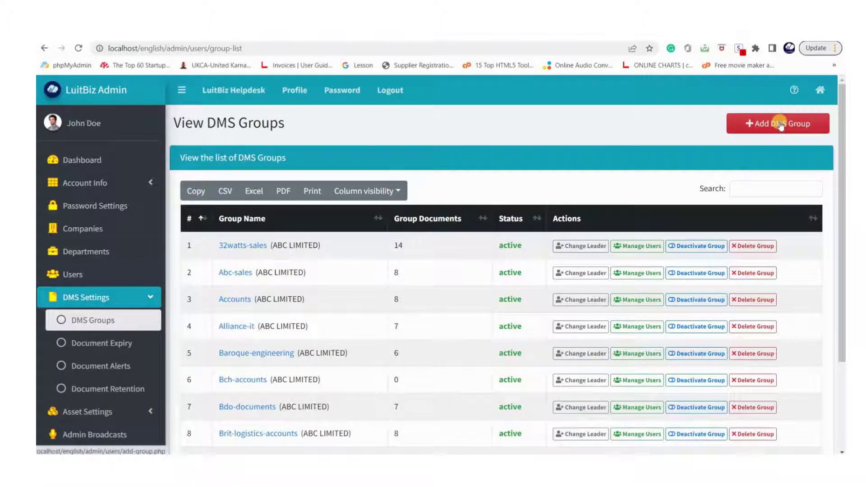
{"action": "left_click", "coordinate": [781, 126]}
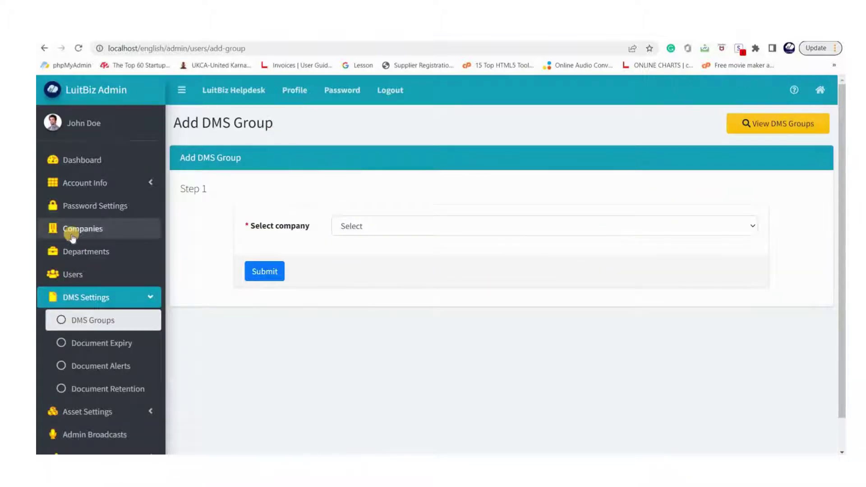
{"action": "left_click", "coordinate": [71, 237]}
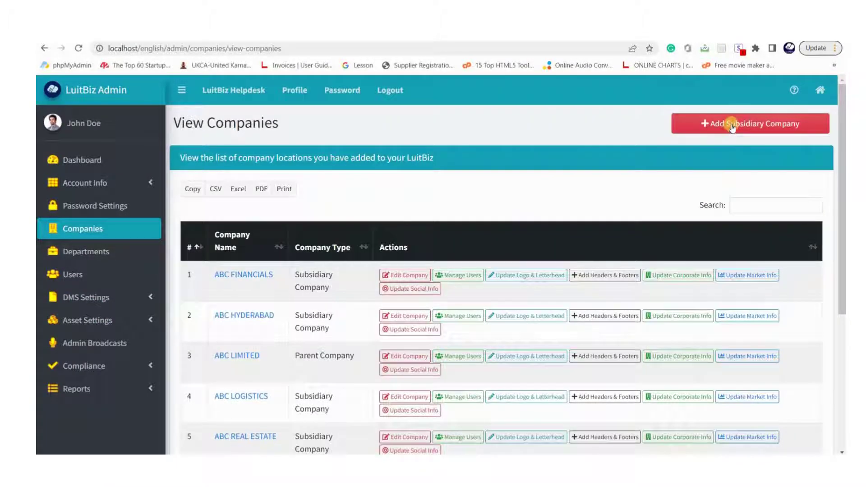
{"action": "left_click", "coordinate": [732, 127]}
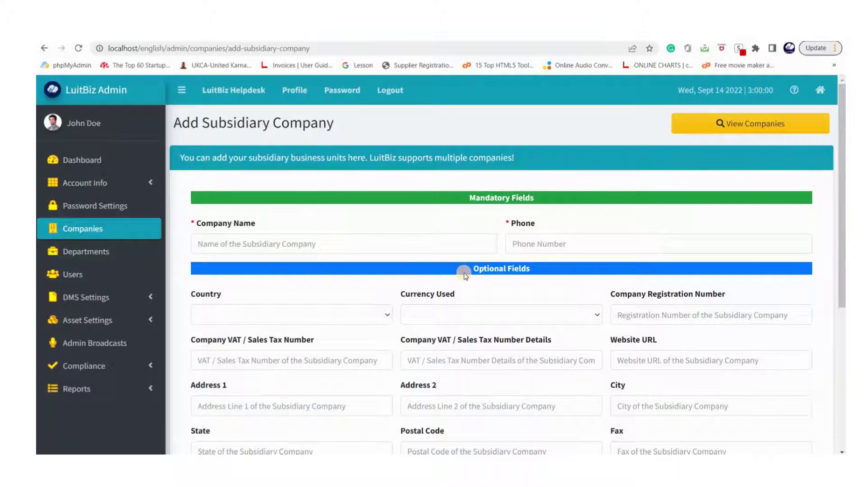
- Look over the Add Subsidiary Company form unsubmitted and go back to View Companies
{"action": "scroll", "coordinate": [465, 276], "scroll_direction": "down", "scroll_amount": 2}
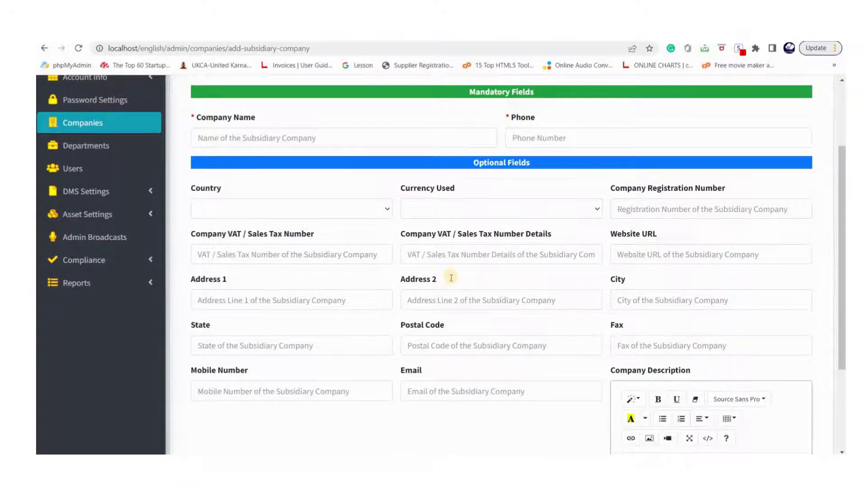
{"action": "scroll", "coordinate": [451, 277], "scroll_direction": "down", "scroll_amount": 3}
{"action": "scroll", "coordinate": [441, 277], "scroll_direction": "up", "scroll_amount": 5}
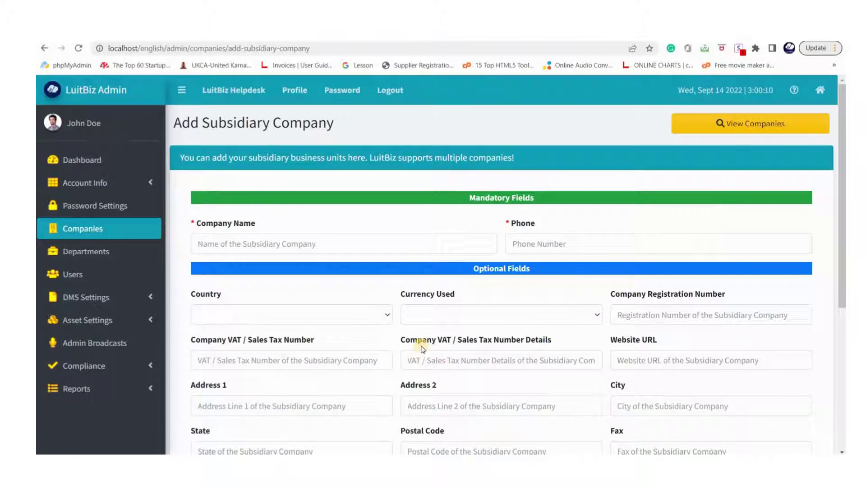
{"action": "scroll", "coordinate": [543, 307], "scroll_direction": "down", "scroll_amount": 5}
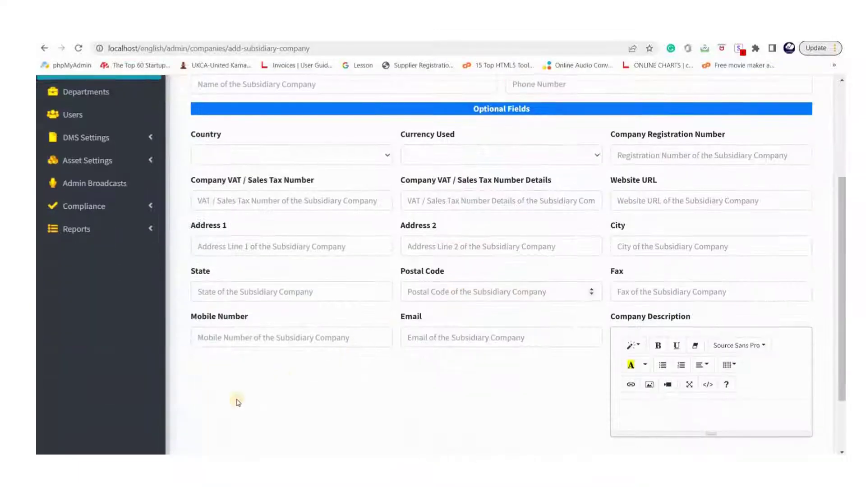
{"action": "scroll", "coordinate": [615, 258], "scroll_direction": "up", "scroll_amount": 5}
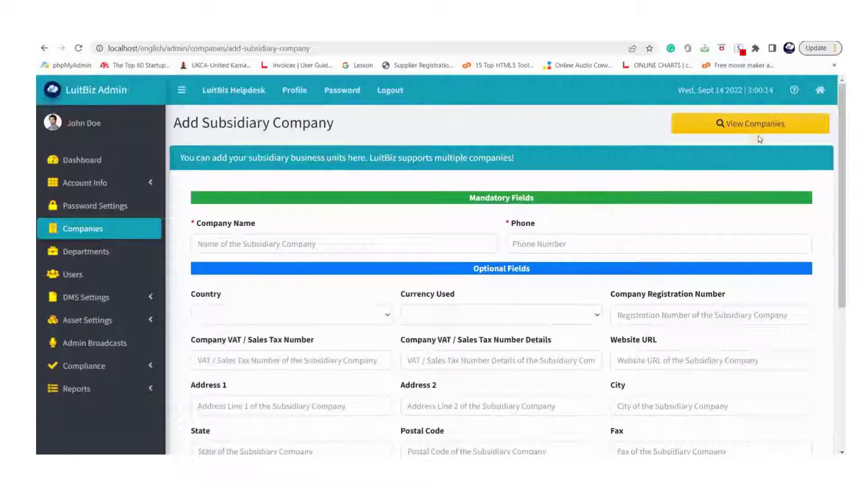
{"action": "left_click", "coordinate": [753, 125]}
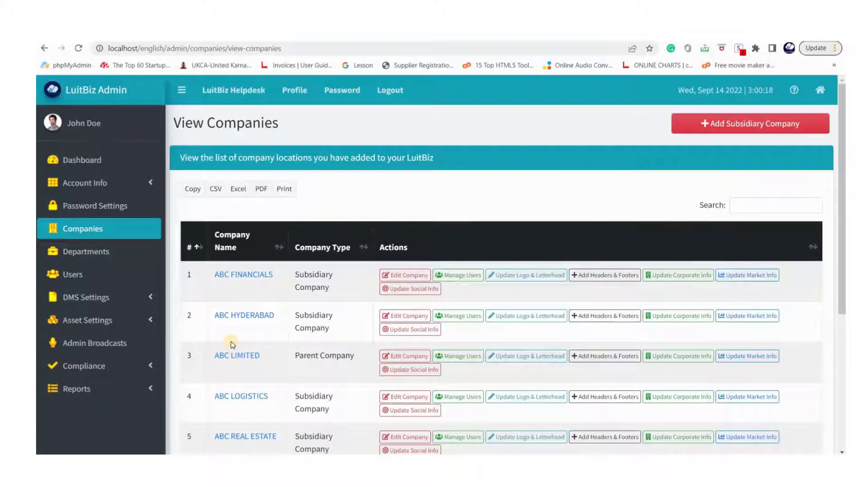
- Open View DMS Groups via Users > DMS Settings > DMS Groups
{"action": "left_click", "coordinate": [123, 279]}
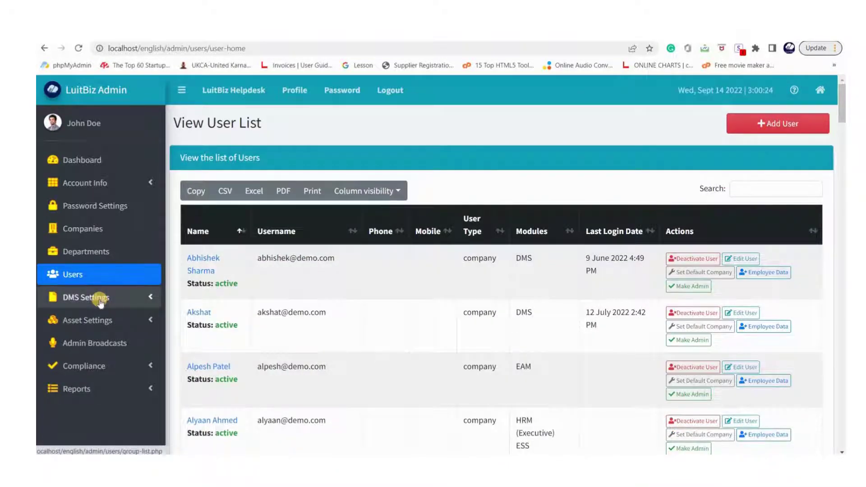
{"action": "left_click", "coordinate": [99, 299]}
{"action": "left_click", "coordinate": [100, 319]}
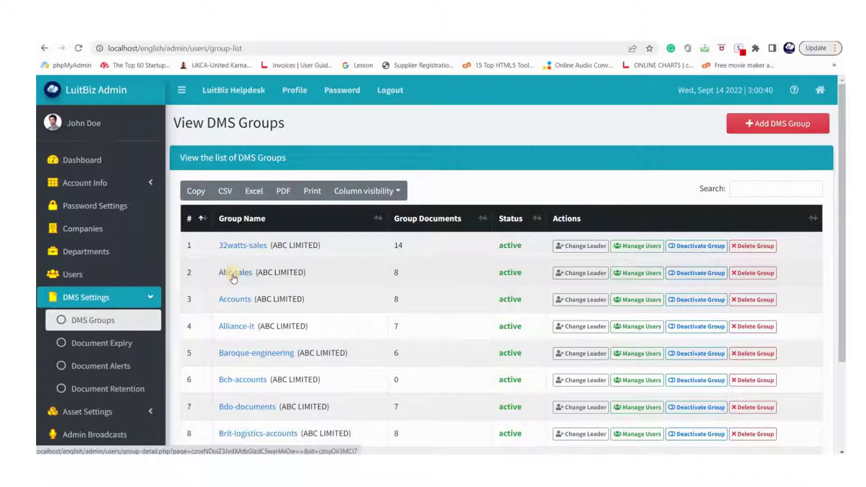
- Check the Abc-sales group details, then remove one member from the Accounts DMS group
{"action": "left_click", "coordinate": [247, 281]}
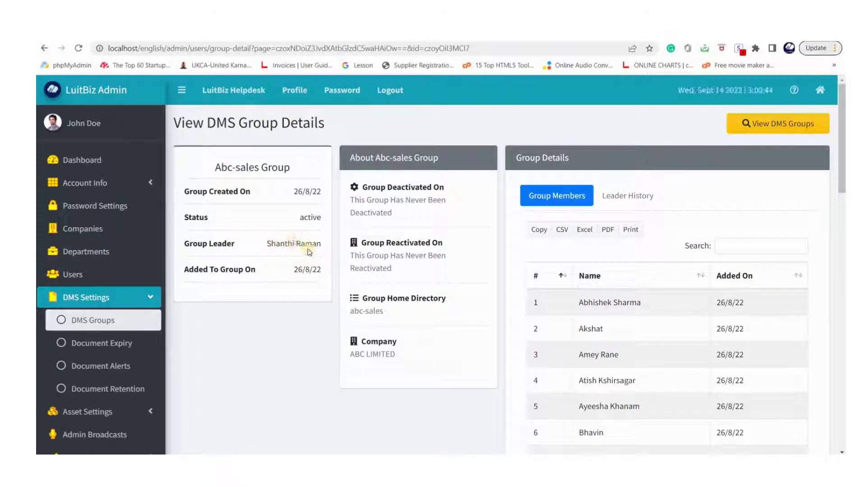
{"action": "left_click", "coordinate": [771, 130]}
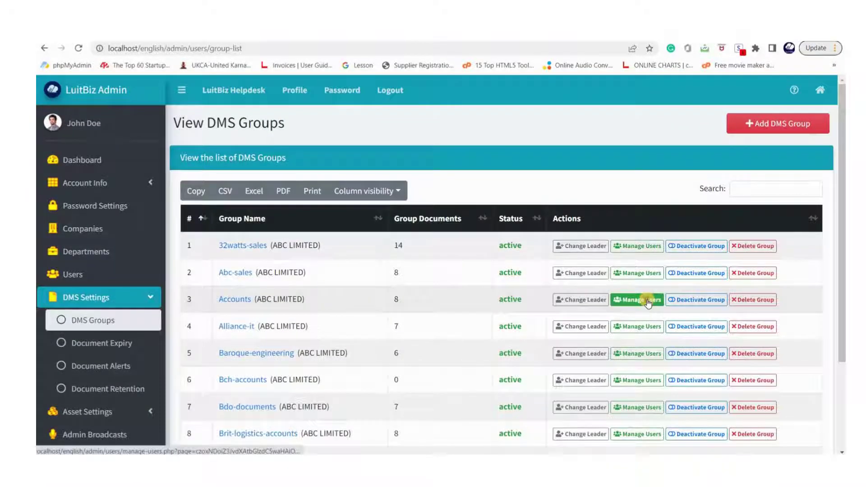
{"action": "left_click", "coordinate": [648, 302]}
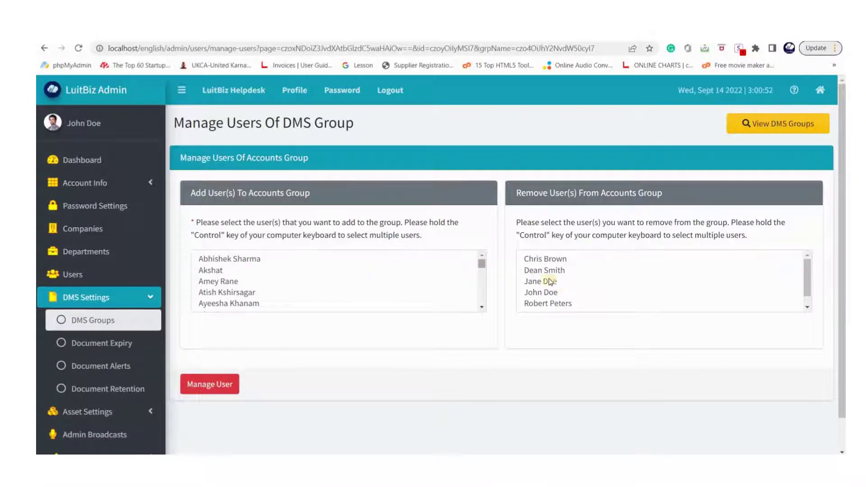
{"action": "scroll", "coordinate": [554, 298], "scroll_direction": "down", "scroll_amount": 1}
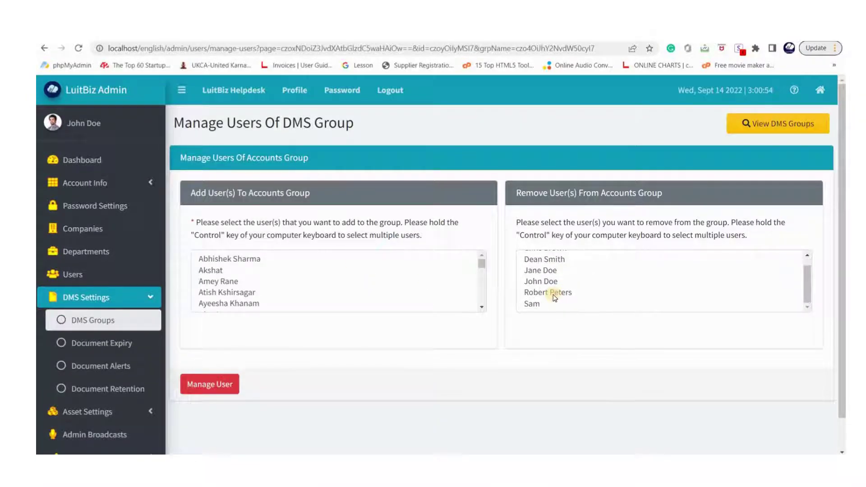
{"action": "left_click", "coordinate": [225, 383]}
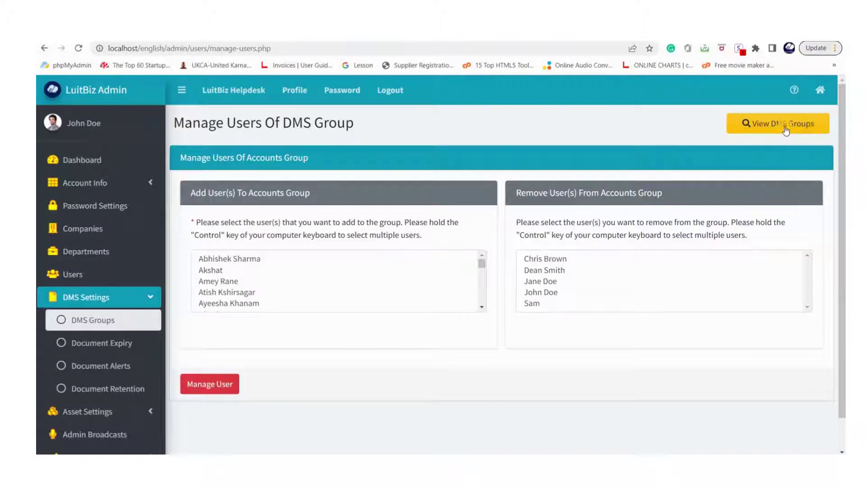
{"action": "left_click", "coordinate": [785, 129]}
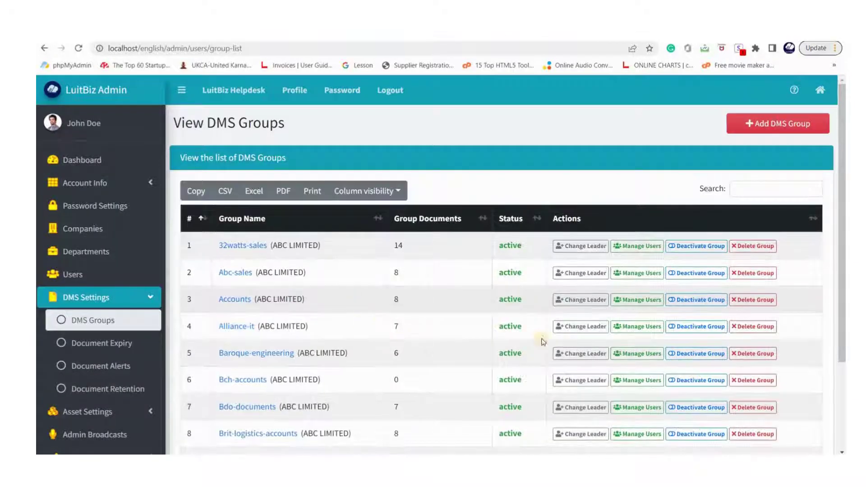
- Scroll through the Document Expiry Settings table of 43 one-month group alerts
{"action": "scroll", "coordinate": [529, 297], "scroll_direction": "down", "scroll_amount": 1}
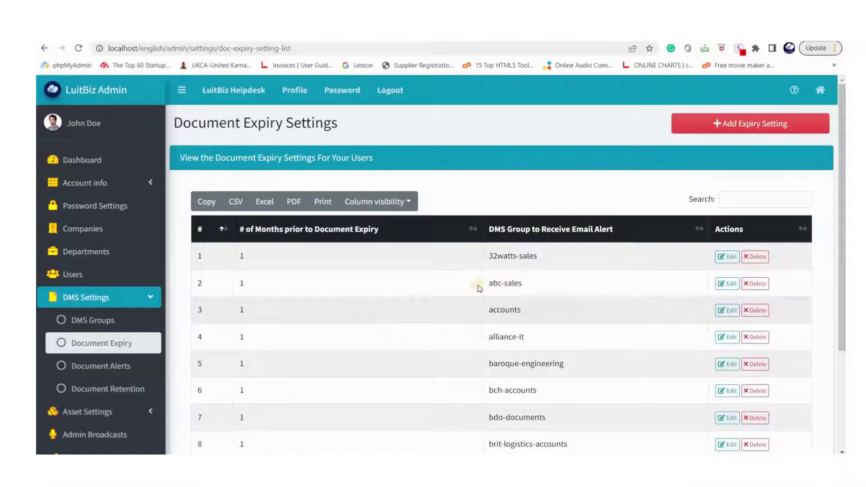
{"action": "scroll", "coordinate": [445, 310], "scroll_direction": "down", "scroll_amount": 3}
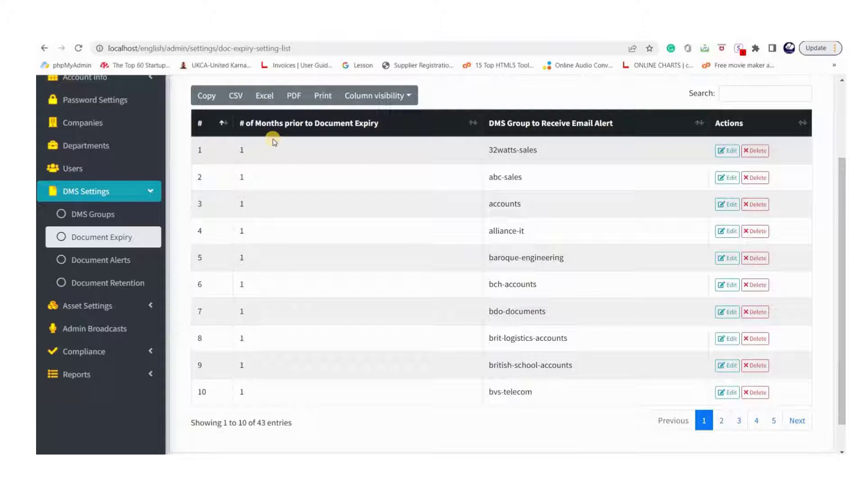
{"action": "scroll", "coordinate": [424, 266], "scroll_direction": "up", "scroll_amount": 2}
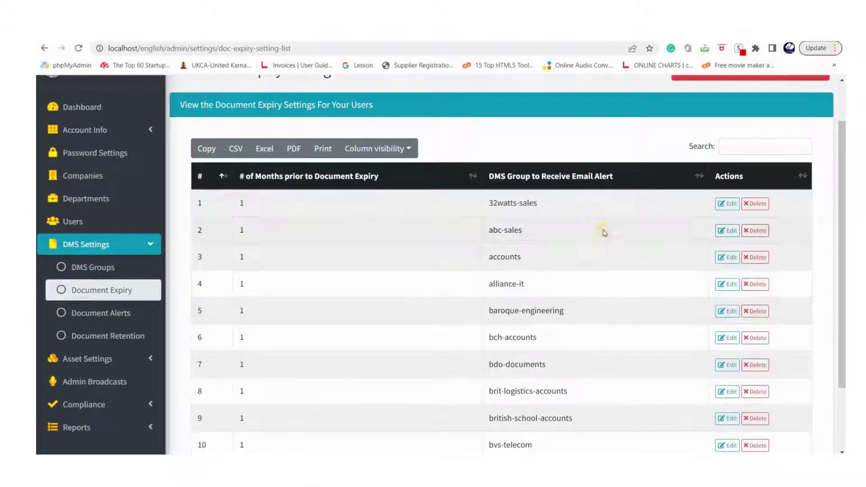
{"action": "scroll", "coordinate": [594, 236], "scroll_direction": "up", "scroll_amount": 2}
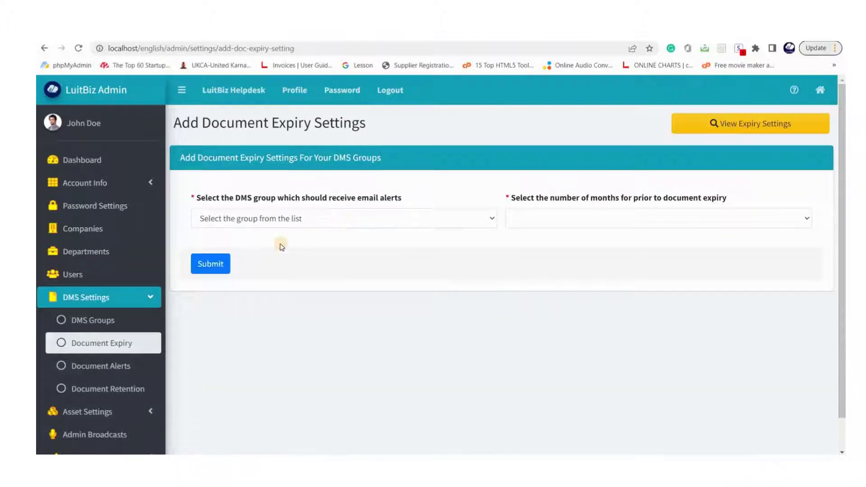
- Add a document expiry alert for common-group set to 1 month before expiry
{"action": "left_click", "coordinate": [453, 219]}
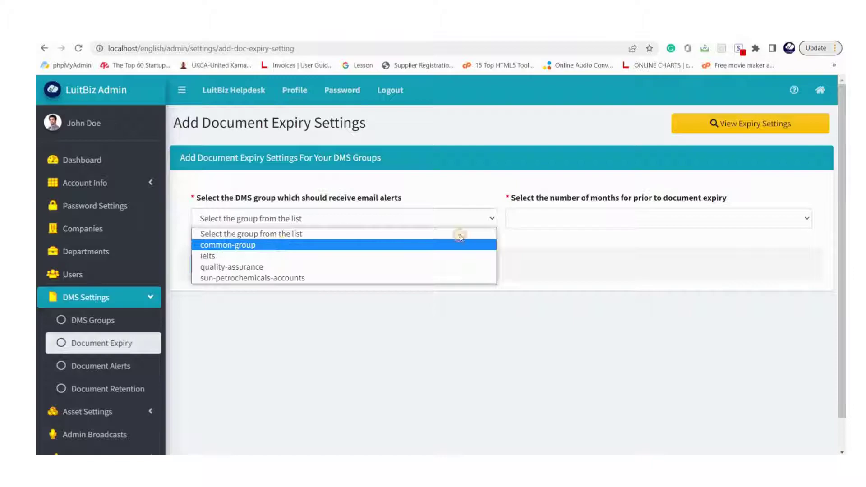
{"action": "left_click", "coordinate": [459, 238]}
{"action": "left_click", "coordinate": [525, 217]}
{"action": "left_click", "coordinate": [519, 244]}
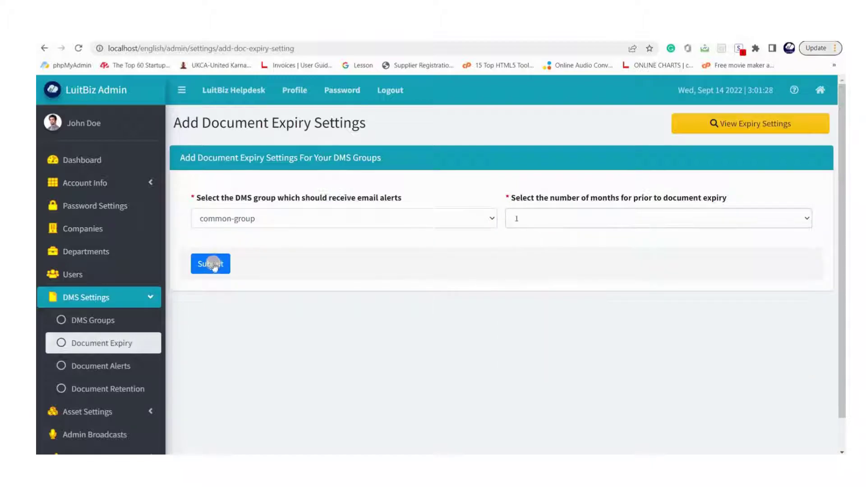
{"action": "left_click", "coordinate": [213, 264]}
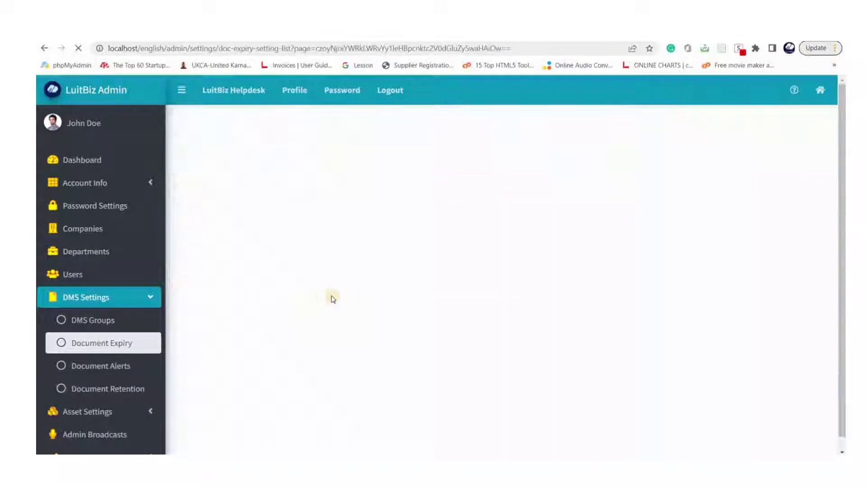
- Open the Document Retention period settings list, e.g. 5000 days for 32watts-sales
{"action": "scroll", "coordinate": [496, 280], "scroll_direction": "down", "scroll_amount": 3}
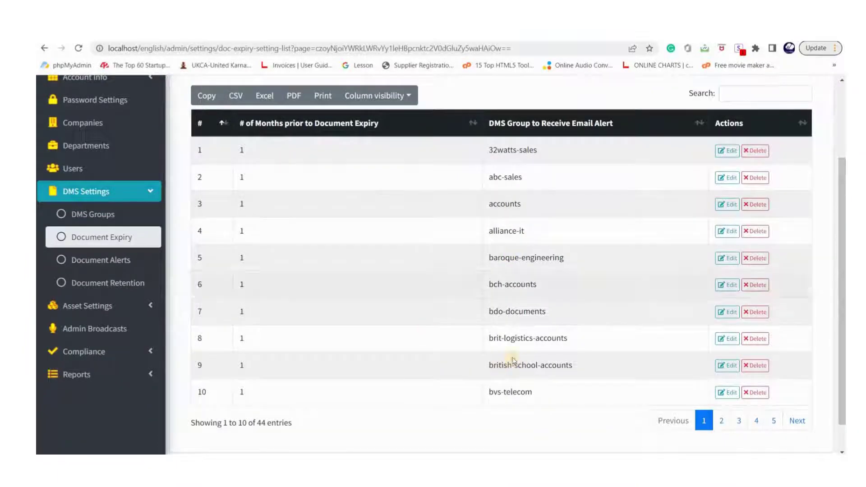
{"action": "scroll", "coordinate": [121, 376], "scroll_direction": "up", "scroll_amount": 3}
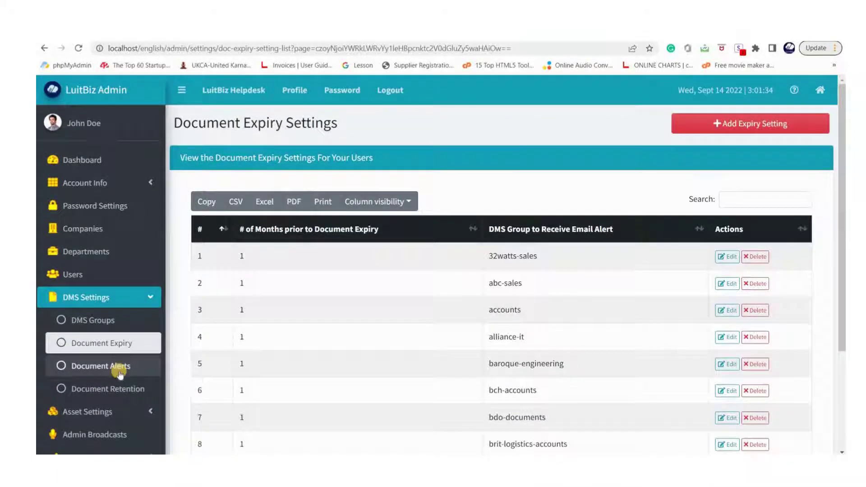
{"action": "scroll", "coordinate": [115, 314], "scroll_direction": "down", "scroll_amount": 1}
{"action": "scroll", "coordinate": [115, 315], "scroll_direction": "down", "scroll_amount": 2}
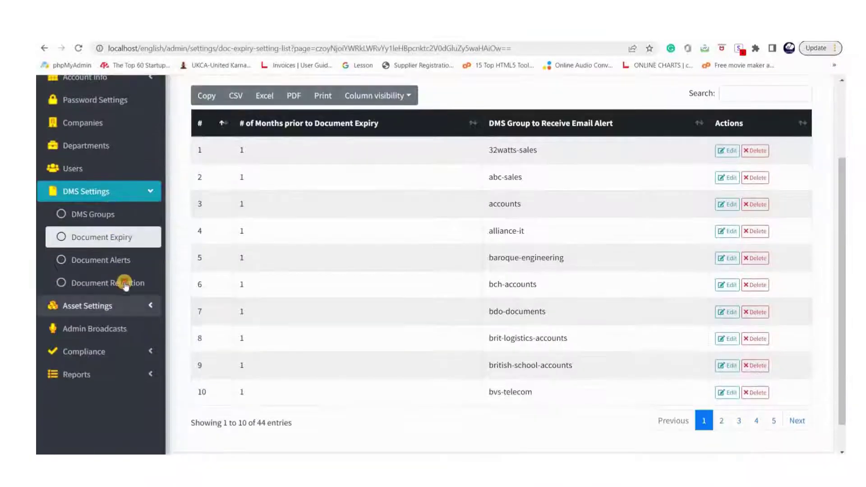
{"action": "left_click", "coordinate": [122, 280]}
{"action": "scroll", "coordinate": [495, 184], "scroll_direction": "down", "scroll_amount": 4}
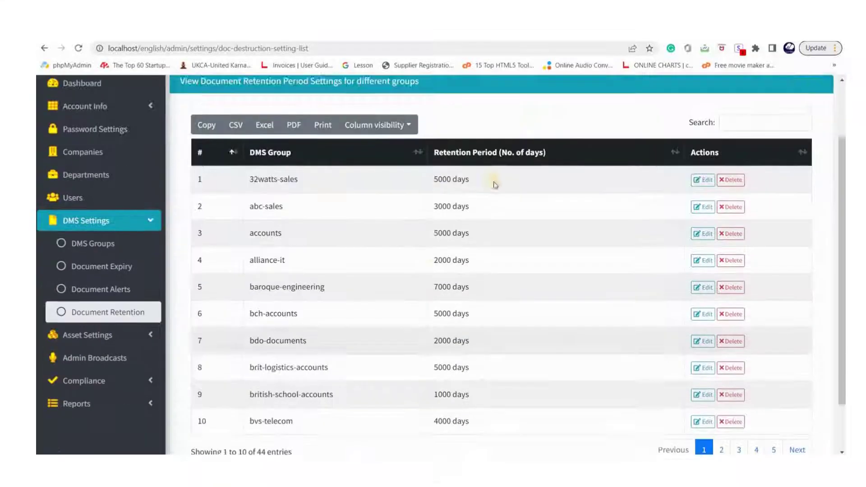
- Open the Add Retention Setting form, then start a new document email alert setting
{"action": "scroll", "coordinate": [753, 194], "scroll_direction": "up", "scroll_amount": 4}
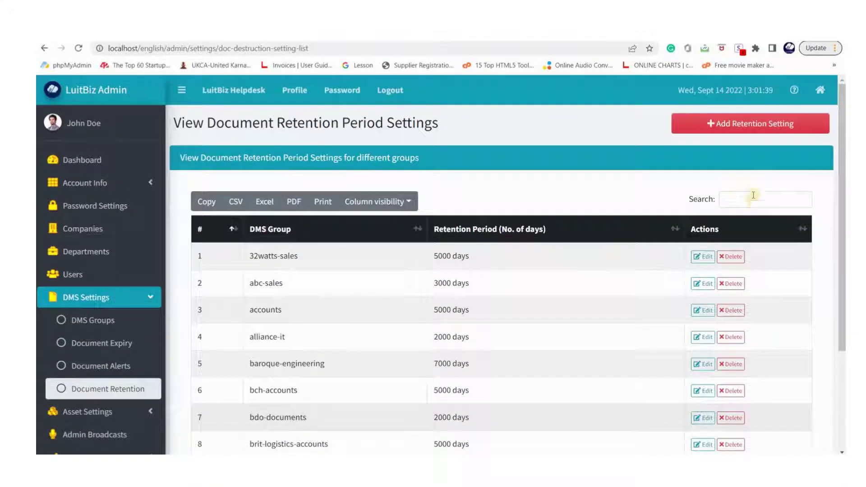
{"action": "left_click", "coordinate": [755, 127]}
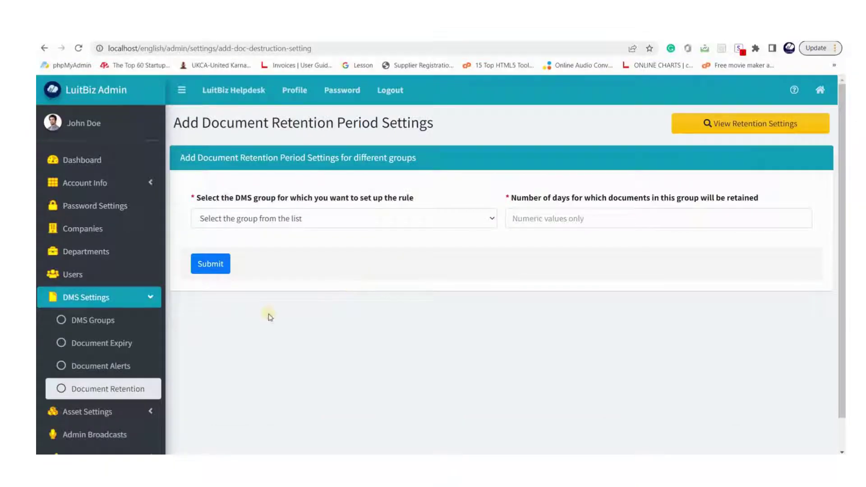
{"action": "left_click", "coordinate": [155, 365]}
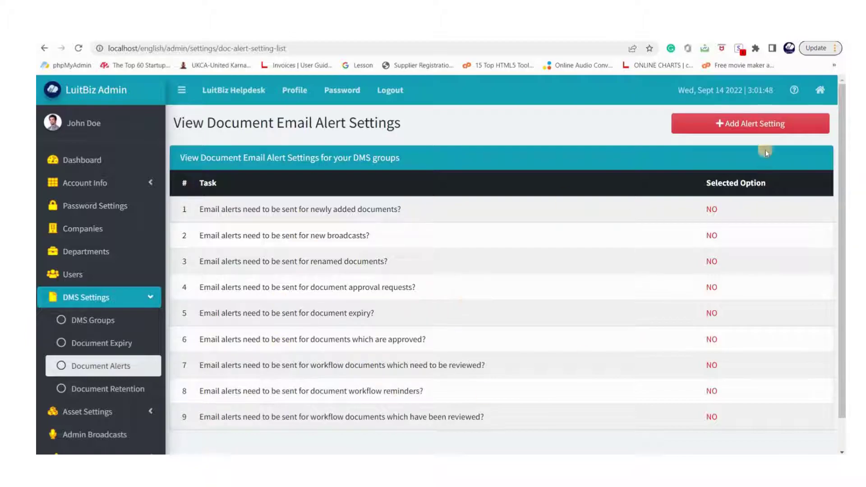
{"action": "left_click", "coordinate": [768, 120]}
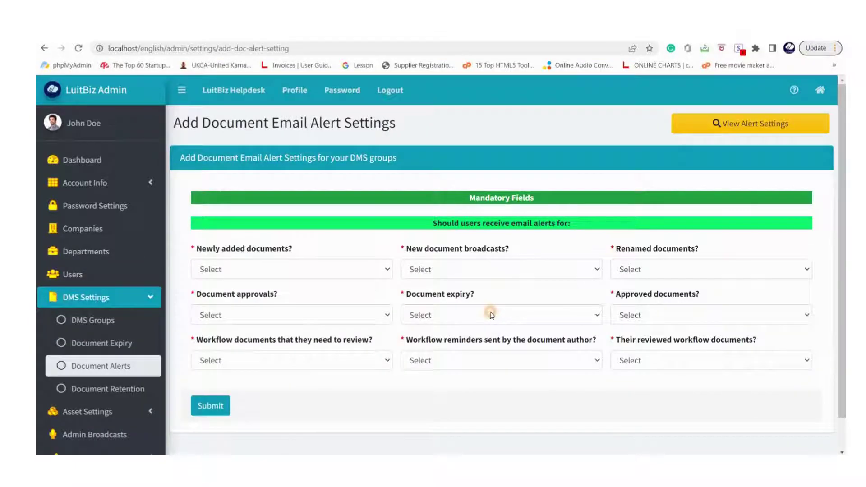
- Set Document expiry and New document broadcasts email alerts to YES
{"action": "left_click", "coordinate": [491, 315]}
{"action": "left_click", "coordinate": [488, 355]}
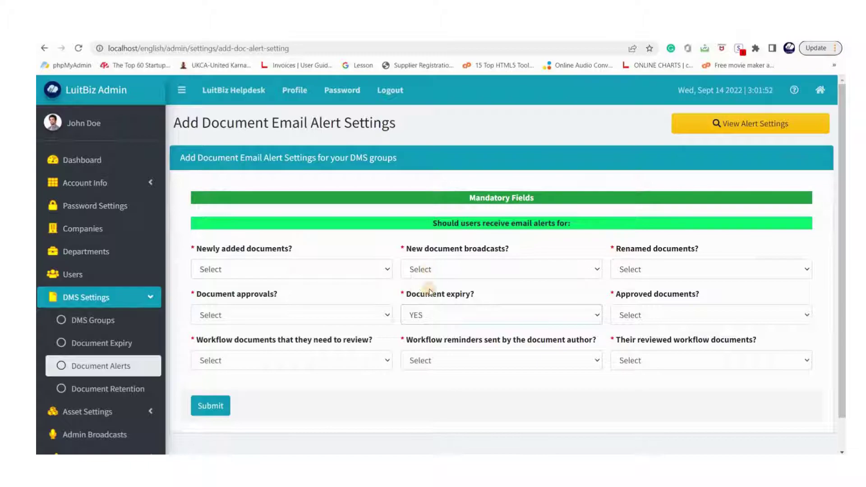
{"action": "left_click", "coordinate": [428, 270]}
{"action": "left_click", "coordinate": [519, 301]}
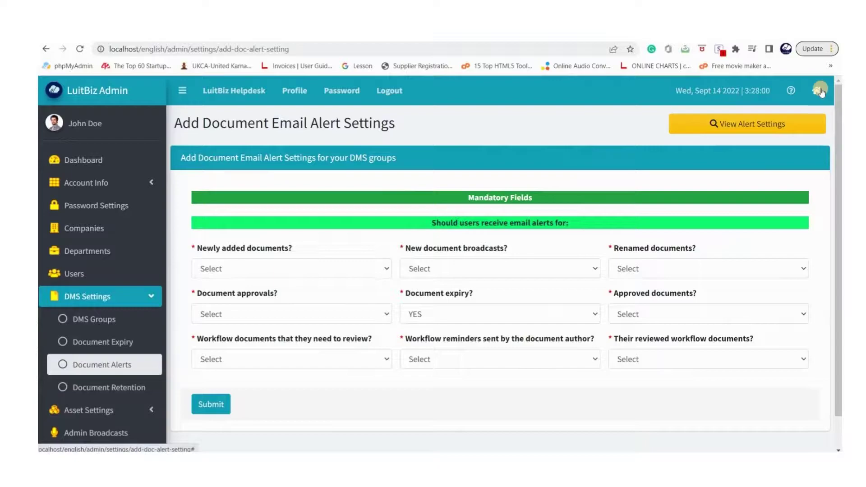
{"action": "left_click", "coordinate": [820, 91]}
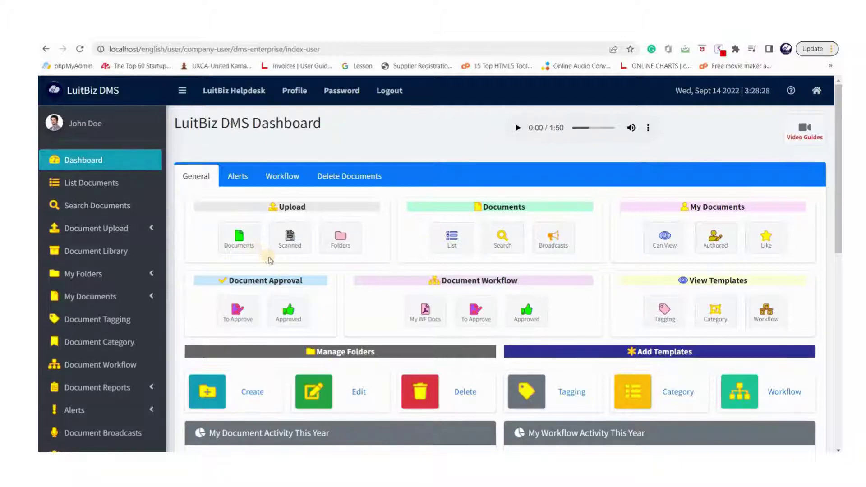
- Scroll the DMS dashboard to the yearly and quarterly document and workflow activity charts
{"action": "scroll", "coordinate": [293, 244], "scroll_direction": "down", "scroll_amount": 4}
{"action": "scroll", "coordinate": [329, 226], "scroll_direction": "up", "scroll_amount": 3}
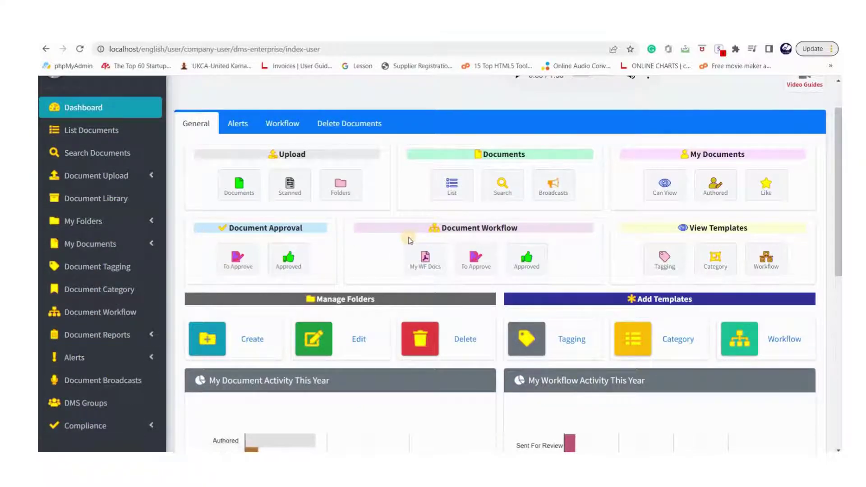
{"action": "scroll", "coordinate": [410, 240], "scroll_direction": "down", "scroll_amount": 6}
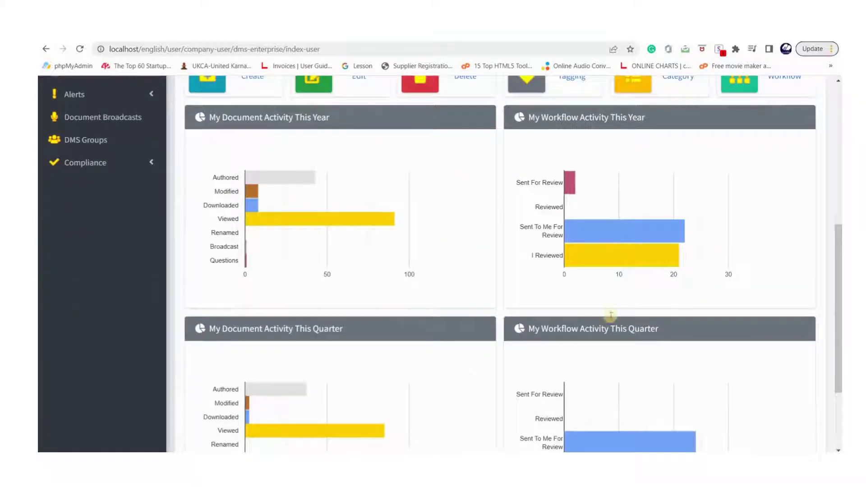
{"action": "scroll", "coordinate": [594, 228], "scroll_direction": "down", "scroll_amount": 2}
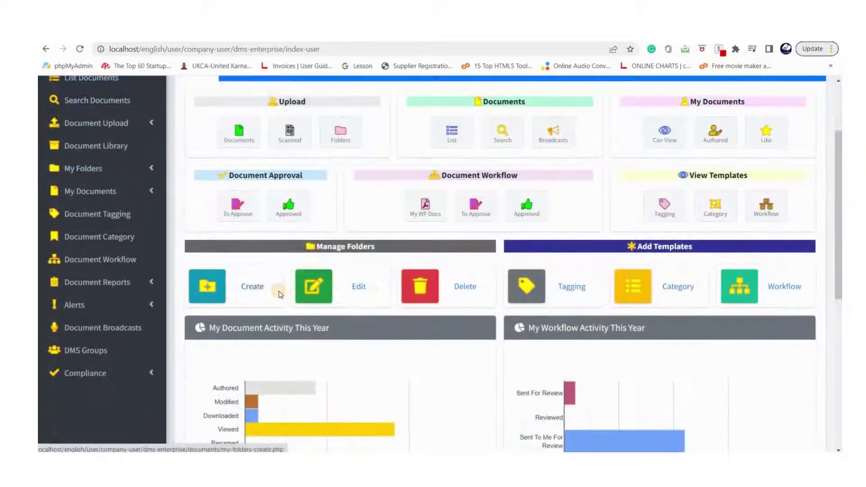
- Create a folder named new-invoices under BDO-DOCUMENTS, reaching its Folder Privilege page
{"action": "left_click", "coordinate": [258, 291]}
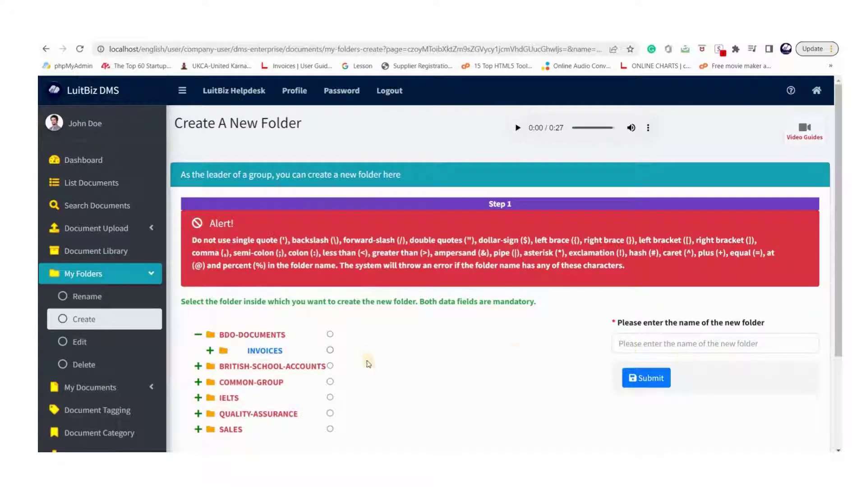
{"action": "left_click", "coordinate": [627, 344]}
{"action": "type", "text": "new-invoices"}
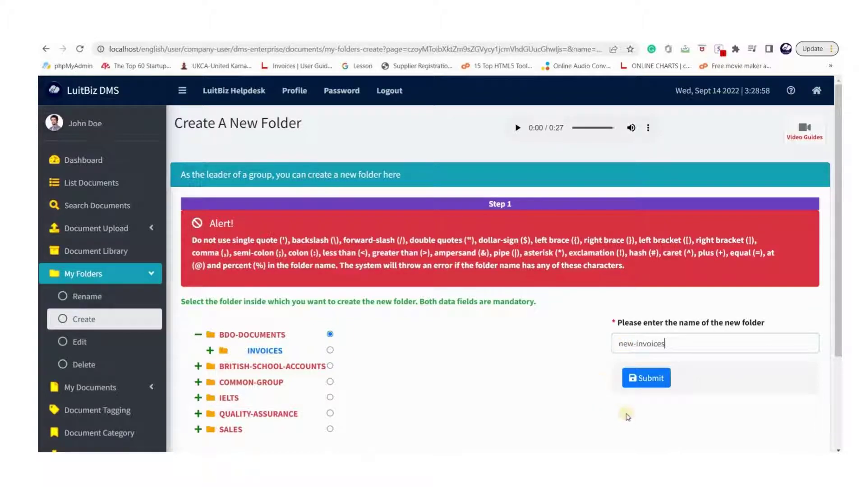
{"action": "left_click", "coordinate": [638, 383]}
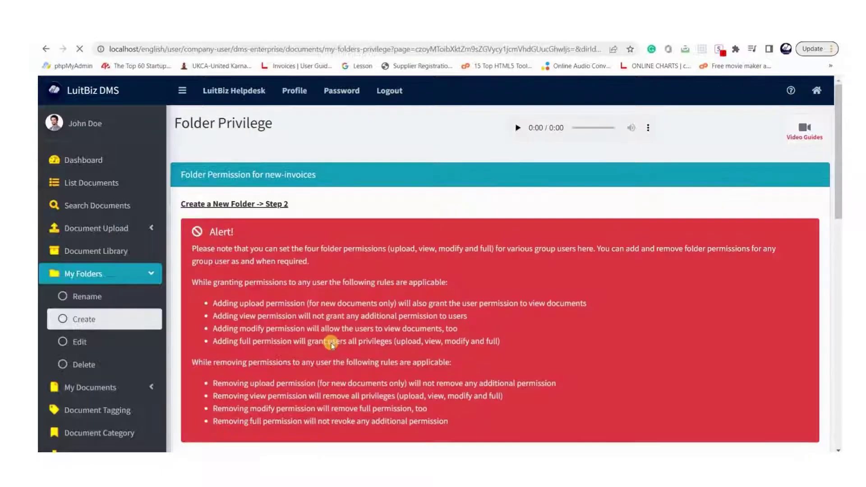
- Give two users upload permission and two users view permission on the new-invoices folder
{"action": "scroll", "coordinate": [211, 368], "scroll_direction": "down", "scroll_amount": 5}
{"action": "left_click", "coordinate": [215, 339]}
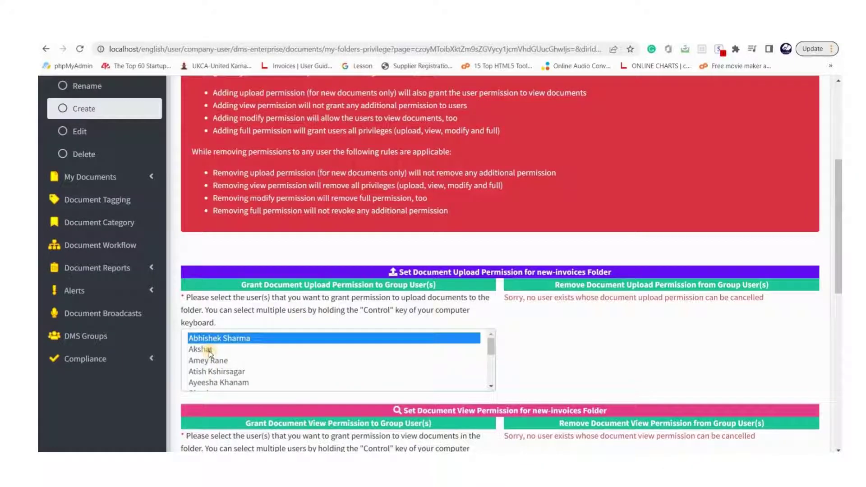
{"action": "left_click", "coordinate": [312, 349], "text": "ctrl"}
{"action": "scroll", "coordinate": [312, 349], "scroll_direction": "down", "scroll_amount": 3}
{"action": "left_click", "coordinate": [209, 341]}
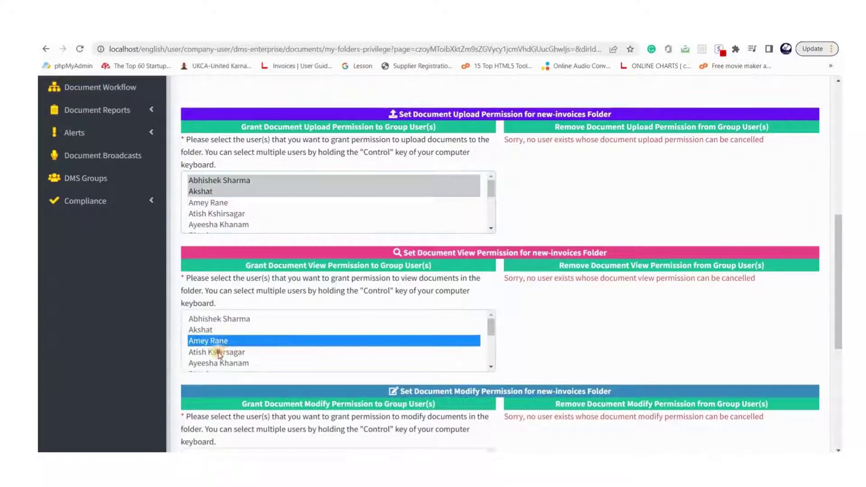
{"action": "left_click", "coordinate": [216, 352], "text": "ctrl"}
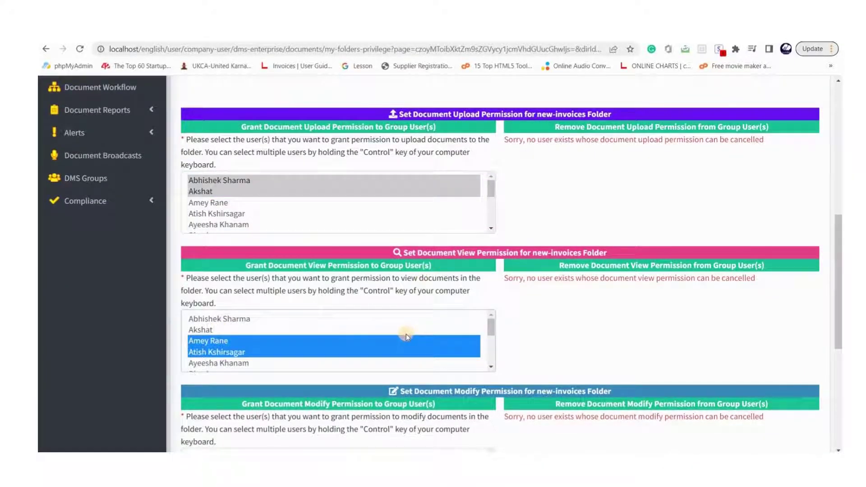
- Grant modify permission on new-invoices to four group users
{"action": "scroll", "coordinate": [406, 334], "scroll_direction": "down", "scroll_amount": 2}
{"action": "scroll", "coordinate": [518, 334], "scroll_direction": "down", "scroll_amount": 5}
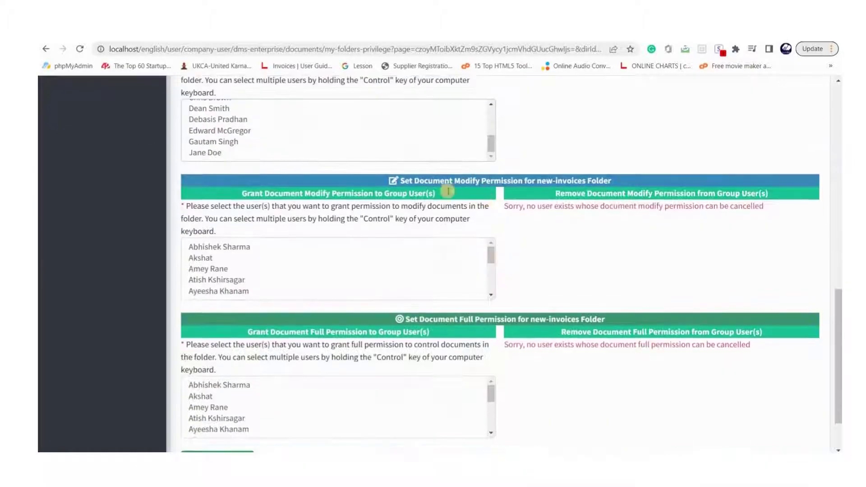
{"action": "scroll", "coordinate": [230, 271], "scroll_direction": "down", "scroll_amount": 2}
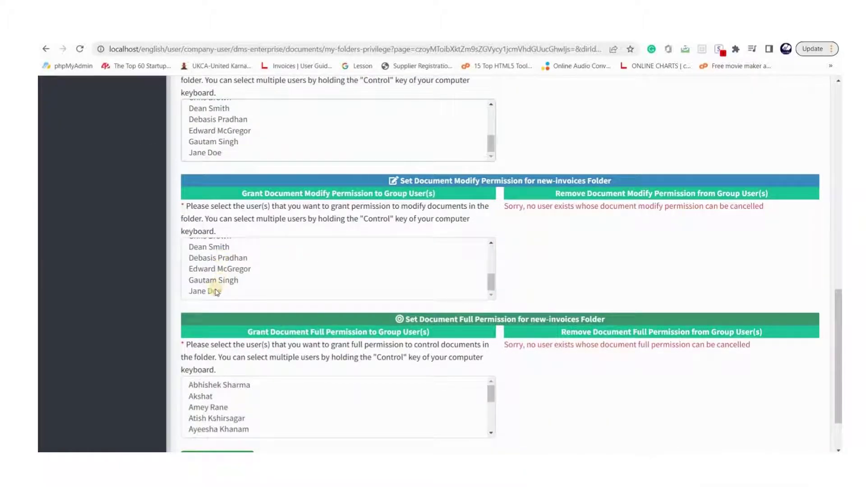
{"action": "left_click", "coordinate": [226, 258]}
{"action": "left_click", "coordinate": [270, 291], "text": "shift"}
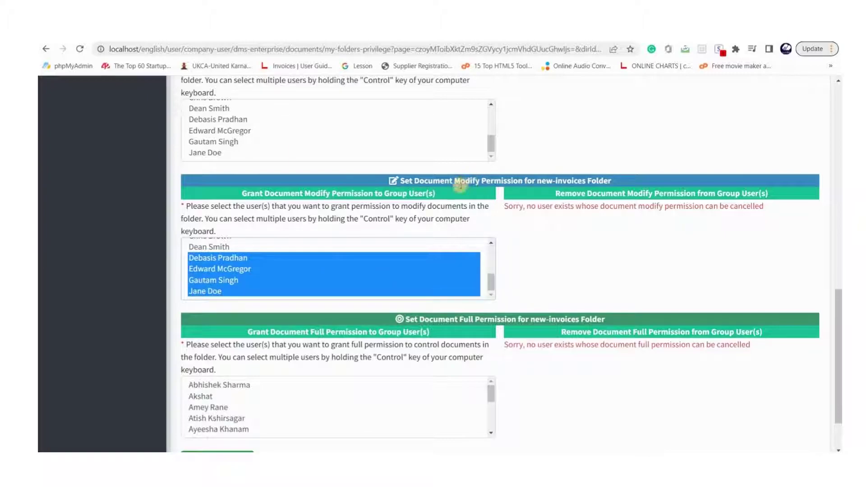
- Give one user full permission and save the new-invoices folder privileges
{"action": "scroll", "coordinate": [350, 324], "scroll_direction": "down", "scroll_amount": 2}
{"action": "scroll", "coordinate": [237, 357], "scroll_direction": "down", "scroll_amount": 2}
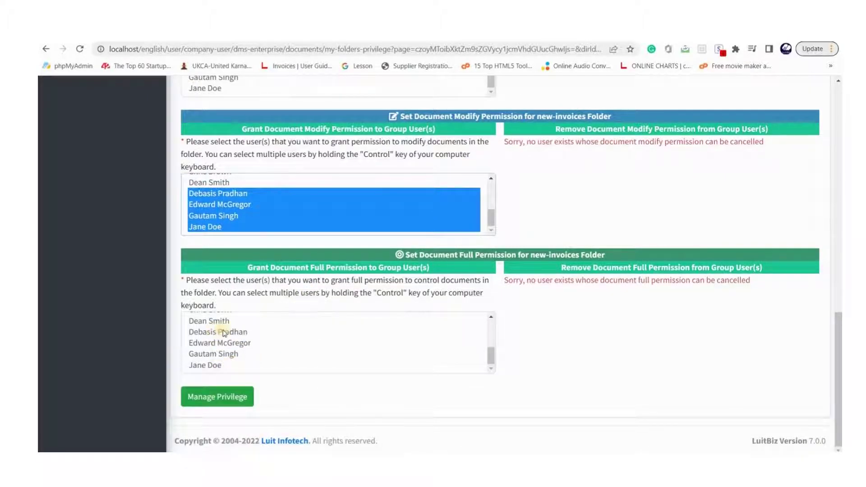
{"action": "scroll", "coordinate": [216, 357], "scroll_direction": "up", "scroll_amount": 2}
{"action": "left_click", "coordinate": [214, 366]}
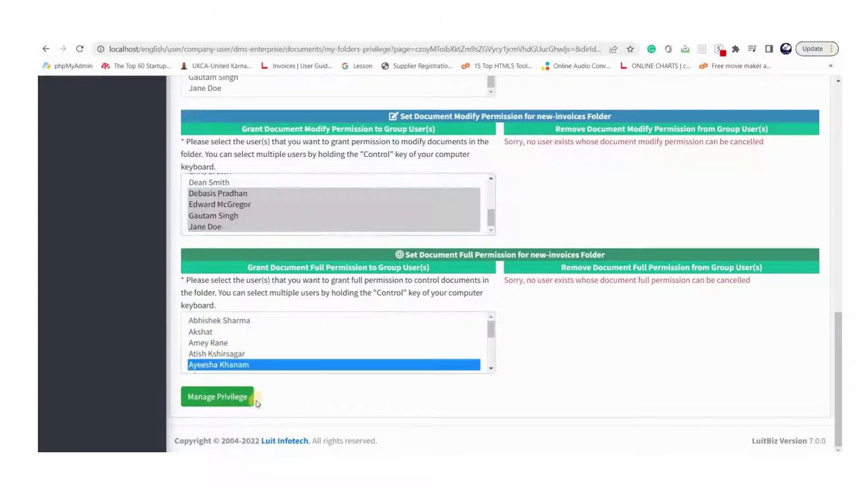
{"action": "left_click", "coordinate": [238, 398]}
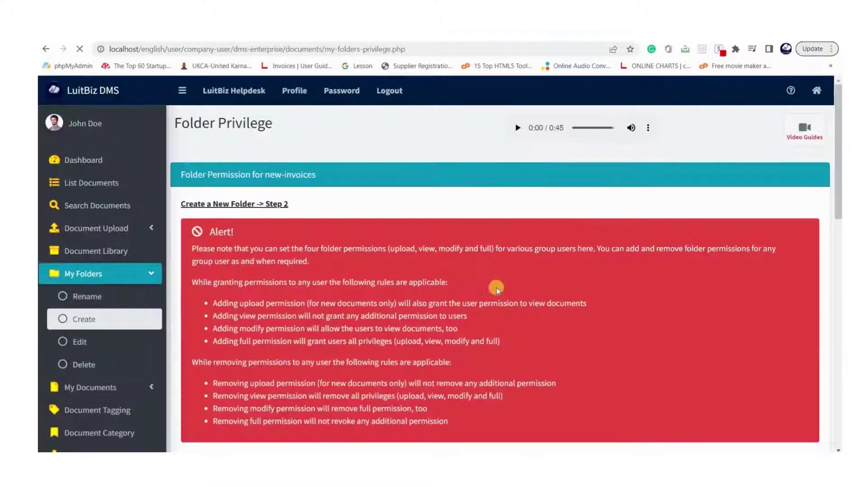
{"action": "scroll", "coordinate": [620, 186], "scroll_direction": "down", "scroll_amount": 5}
{"action": "scroll", "coordinate": [619, 186], "scroll_direction": "down", "scroll_amount": 3}
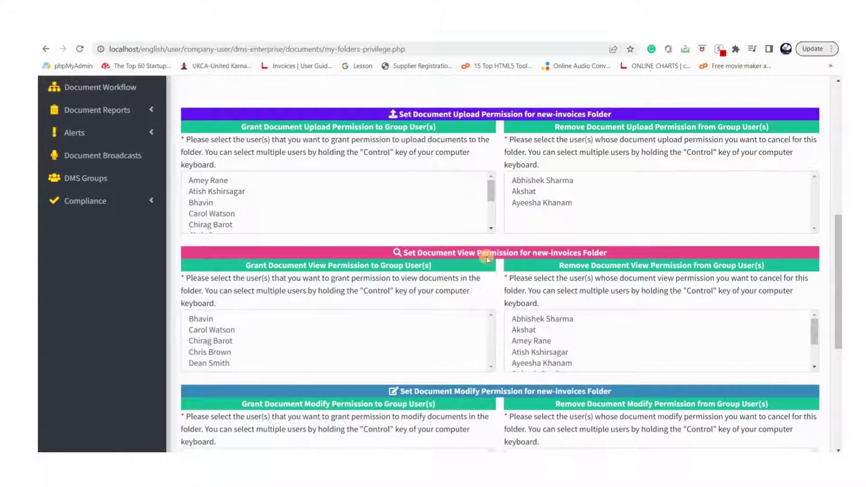
{"action": "scroll", "coordinate": [219, 212], "scroll_direction": "up", "scroll_amount": 8}
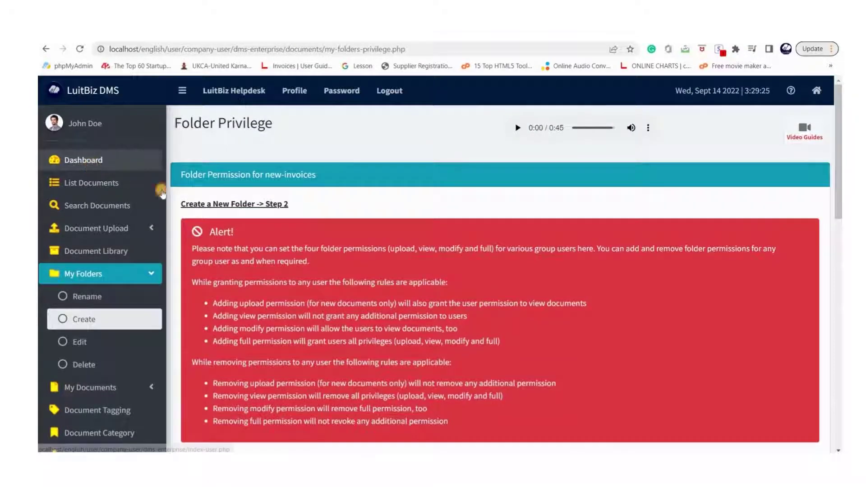
- Pick bdo-documents > new-invoices as the all-formats upload target and reach step 2's file browser
{"action": "left_click", "coordinate": [210, 229]}
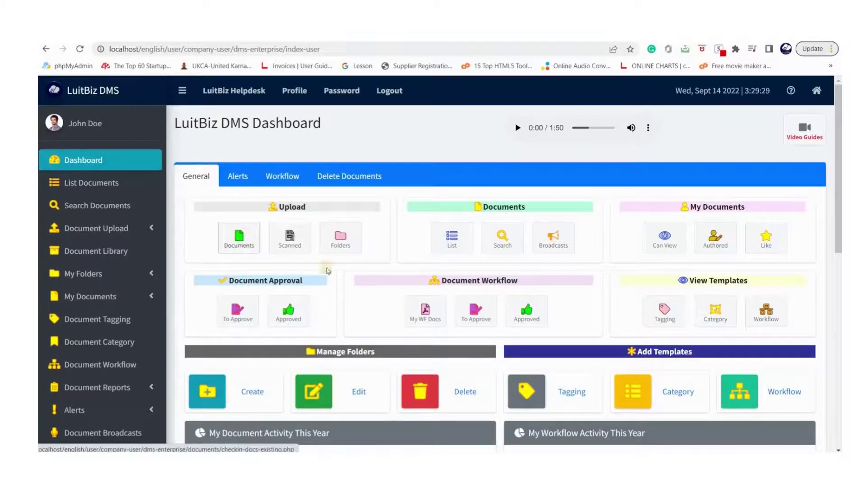
{"action": "left_click", "coordinate": [109, 233]}
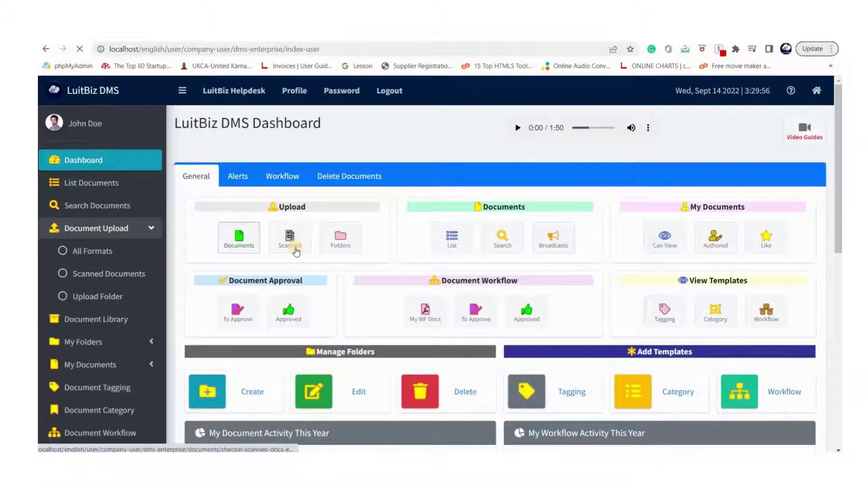
{"action": "scroll", "coordinate": [218, 288], "scroll_direction": "down", "scroll_amount": 1}
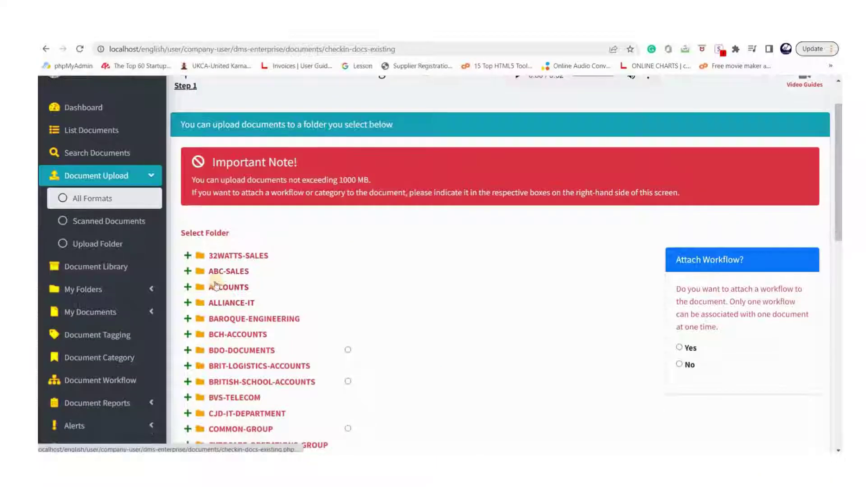
{"action": "scroll", "coordinate": [215, 285], "scroll_direction": "down", "scroll_amount": 2}
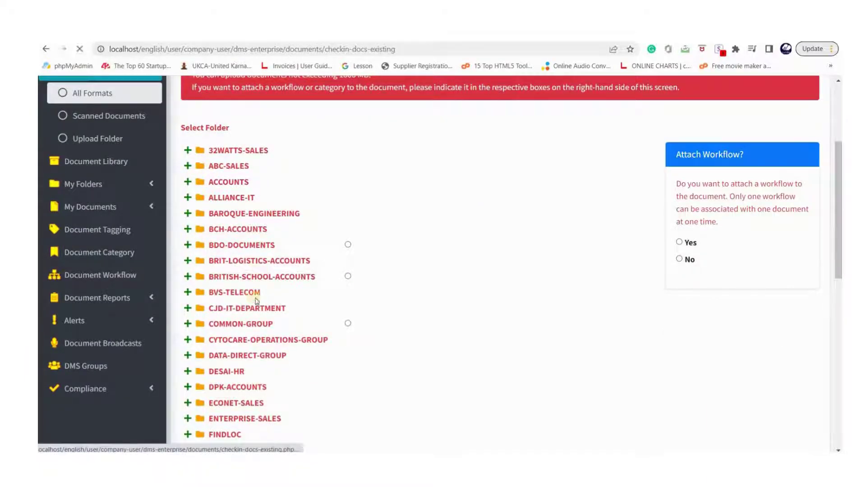
{"action": "scroll", "coordinate": [346, 329], "scroll_direction": "down", "scroll_amount": 2}
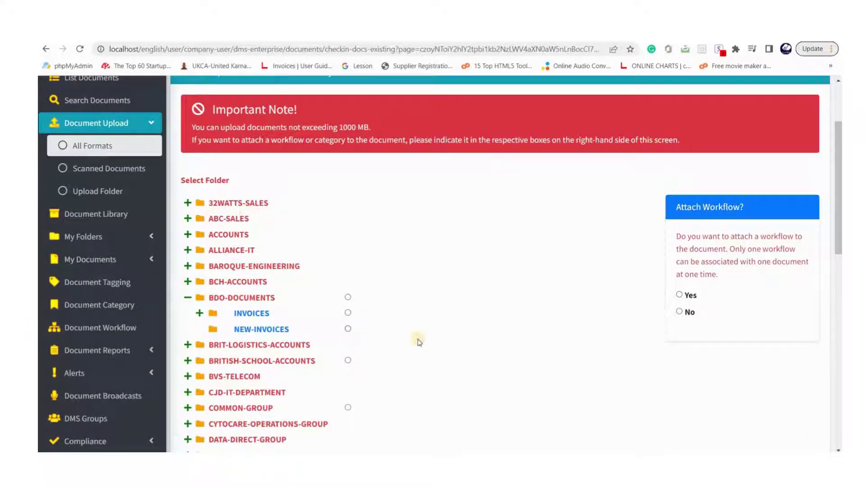
{"action": "scroll", "coordinate": [540, 304], "scroll_direction": "down", "scroll_amount": 10}
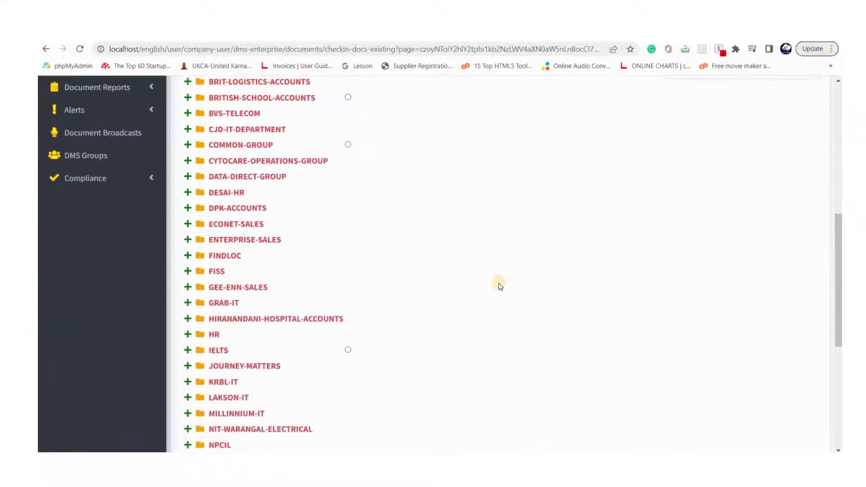
{"action": "left_click", "coordinate": [246, 396]}
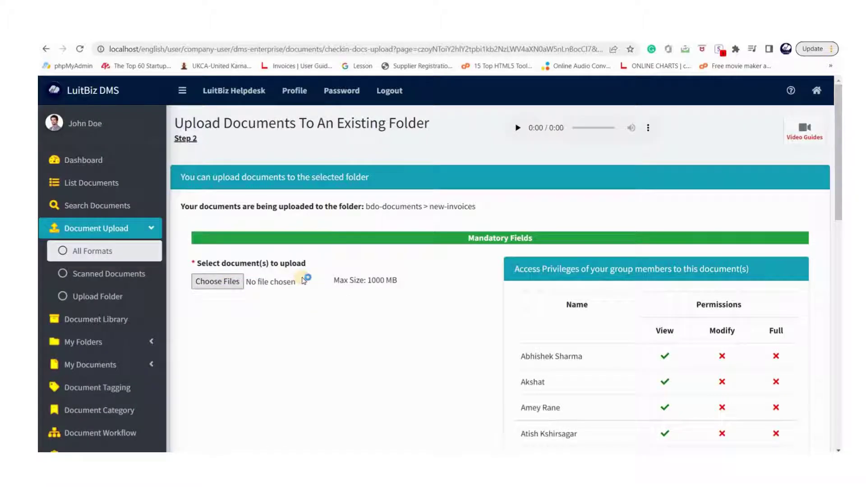
{"action": "left_click", "coordinate": [303, 281]}
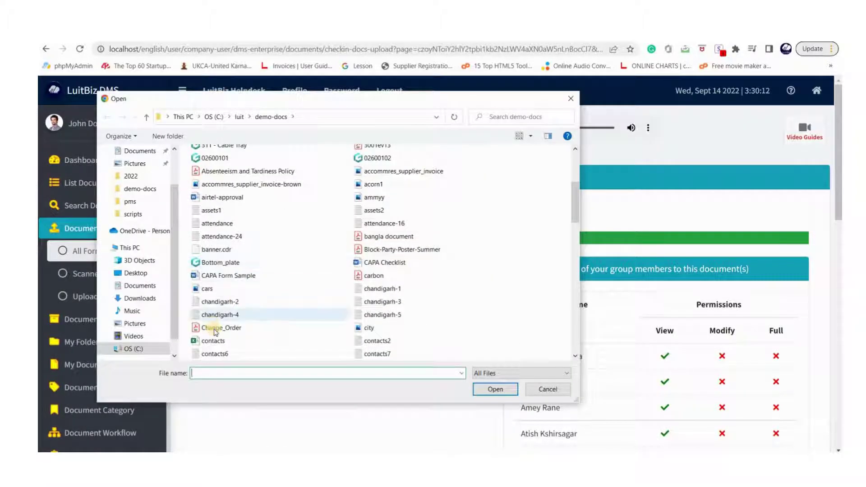
- Upload Change_Order, Block-Party-Poster-Summer and carbon into new-invoices, then return to the Dashboard
{"action": "left_click", "coordinate": [219, 328]}
{"action": "left_click", "coordinate": [389, 249], "text": "ctrl"}
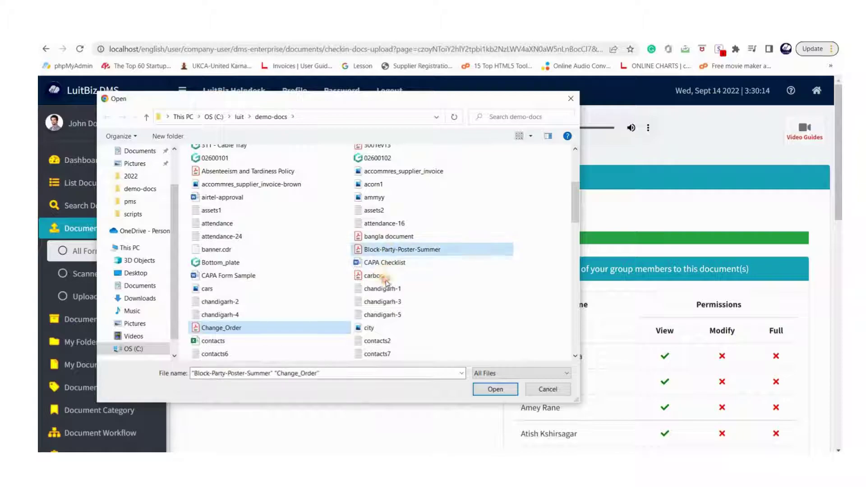
{"action": "left_click", "coordinate": [379, 276], "text": "ctrl"}
{"action": "key", "text": "Return"}
{"action": "scroll", "coordinate": [325, 361], "scroll_direction": "down", "scroll_amount": 15}
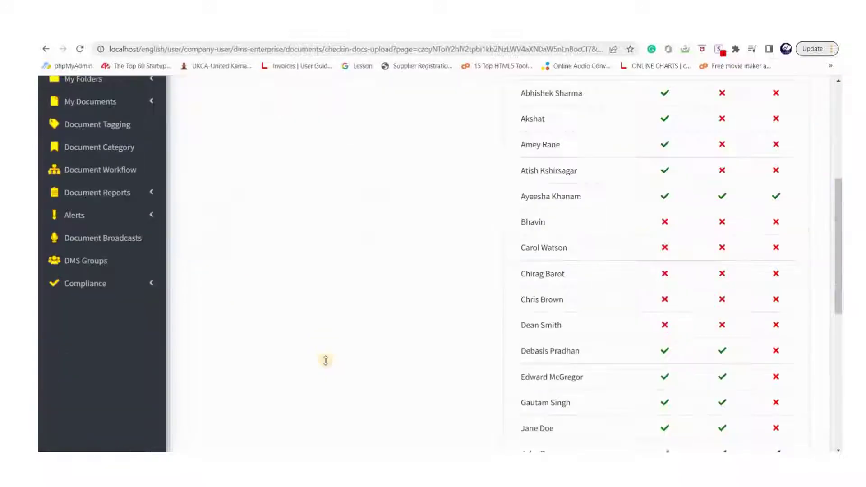
{"action": "left_click", "coordinate": [230, 392]}
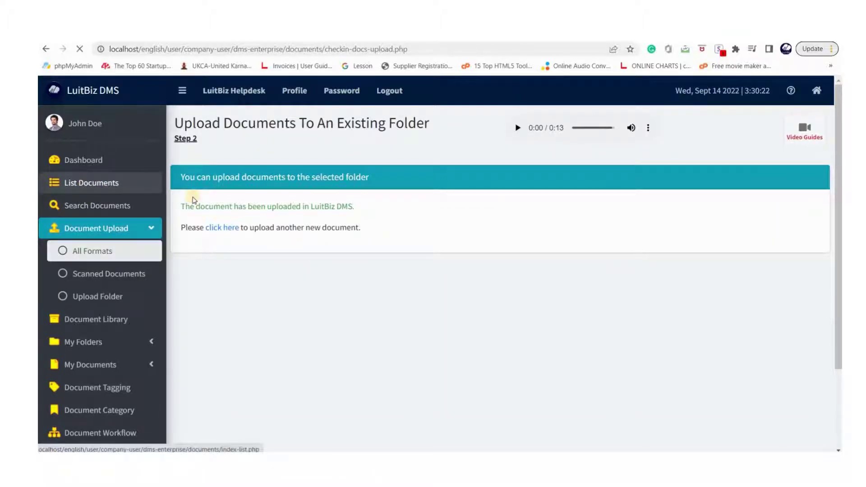
{"action": "left_click", "coordinate": [139, 183]}
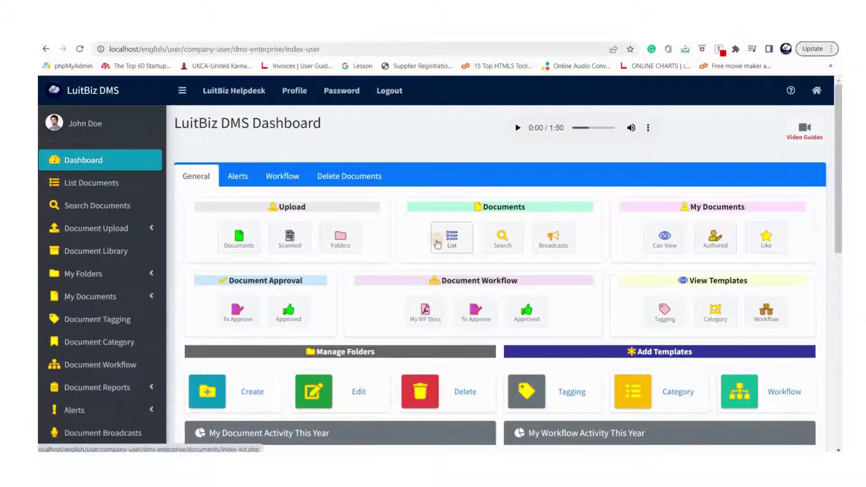
- Preview Carbon.pdf from the Bdo-documents > New-invoices folder list
{"action": "left_click", "coordinate": [437, 244]}
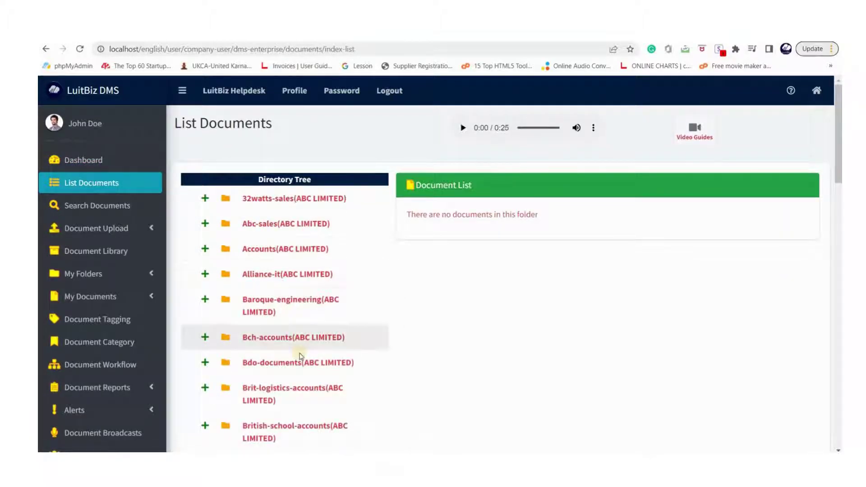
{"action": "left_click", "coordinate": [288, 363]}
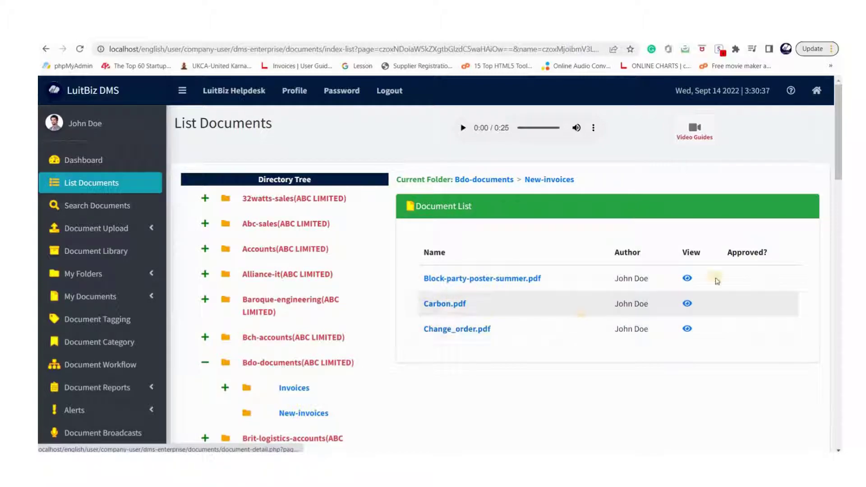
{"action": "left_click", "coordinate": [687, 303]}
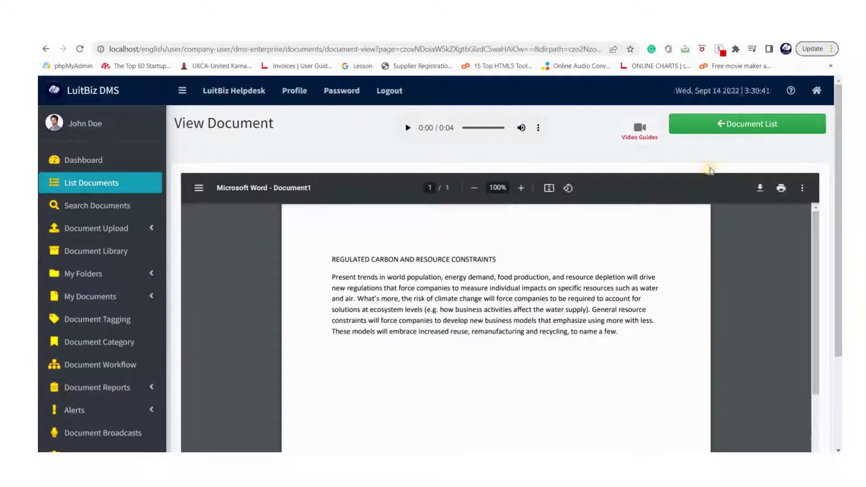
{"action": "left_click", "coordinate": [744, 123]}
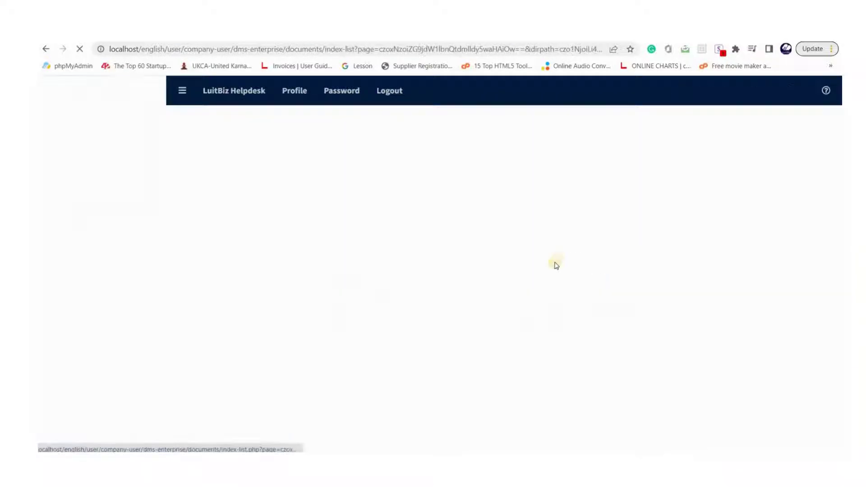
- Open Carbon.pdf's details, check its audit trail, and return to Document Detail
{"action": "left_click", "coordinate": [441, 306]}
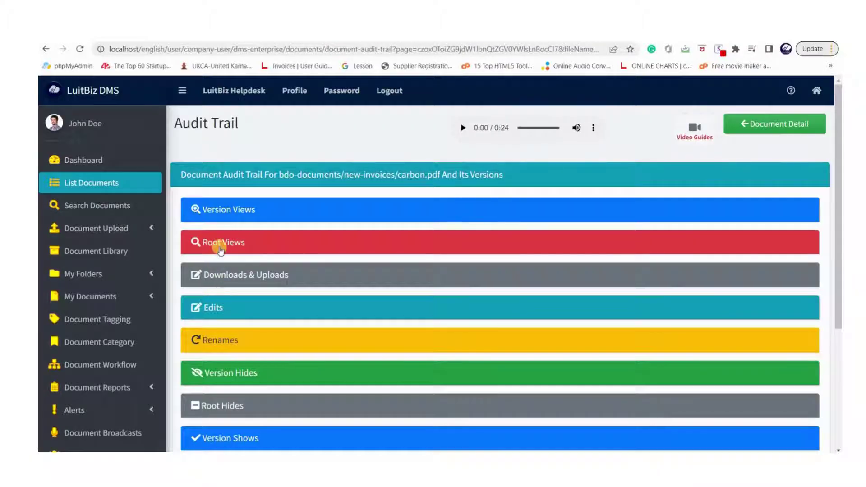
{"action": "left_click", "coordinate": [219, 241]}
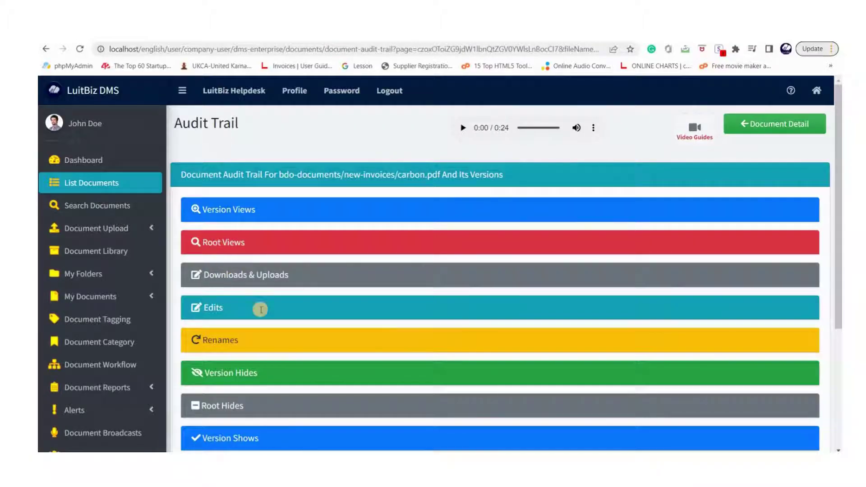
{"action": "left_click", "coordinate": [793, 128]}
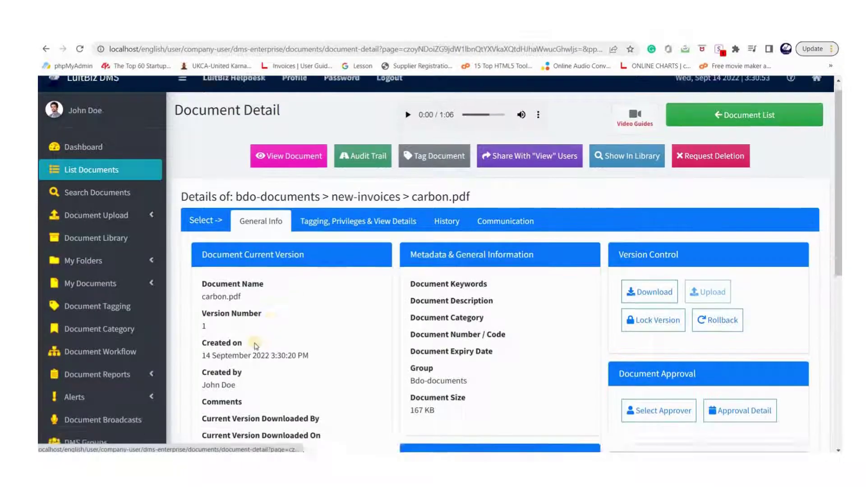
{"action": "scroll", "coordinate": [253, 315], "scroll_direction": "down", "scroll_amount": 5}
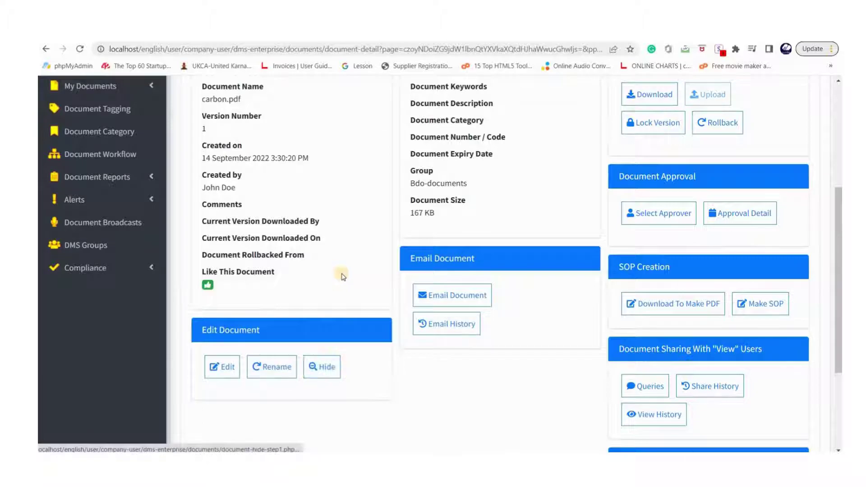
{"action": "scroll", "coordinate": [375, 152], "scroll_direction": "up", "scroll_amount": 4}
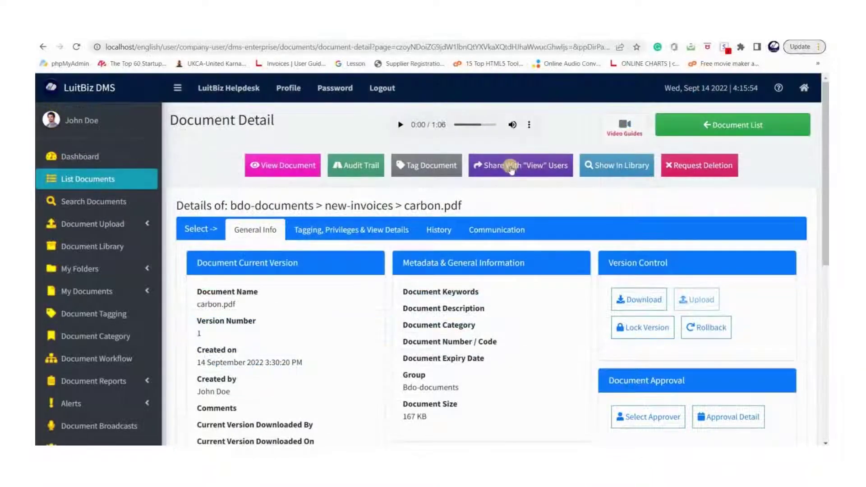
- Share carbon.pdf with one view user for a limited period ending 09/16/2022
{"action": "left_click", "coordinate": [512, 165]}
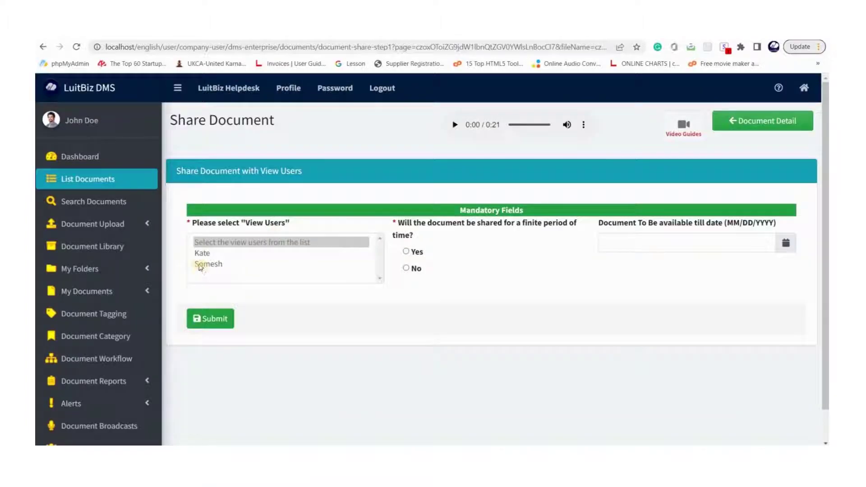
{"action": "left_click", "coordinate": [203, 254]}
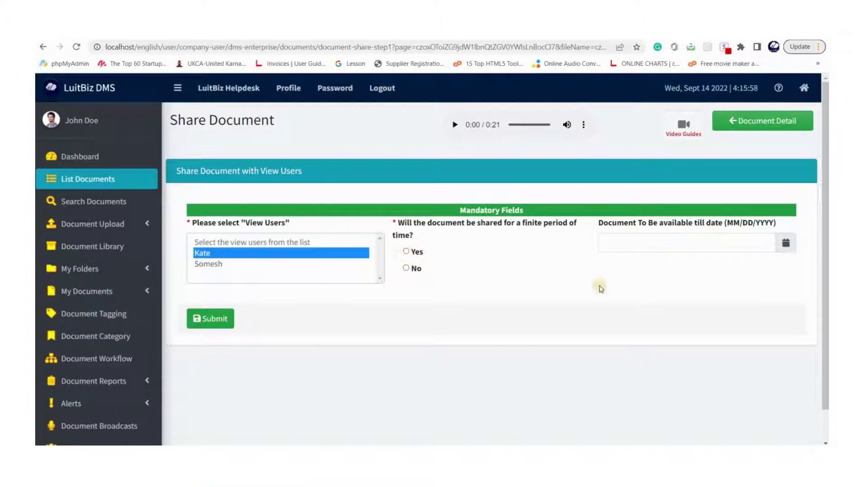
{"action": "key", "text": "Tab"}
{"action": "key", "text": "space"}
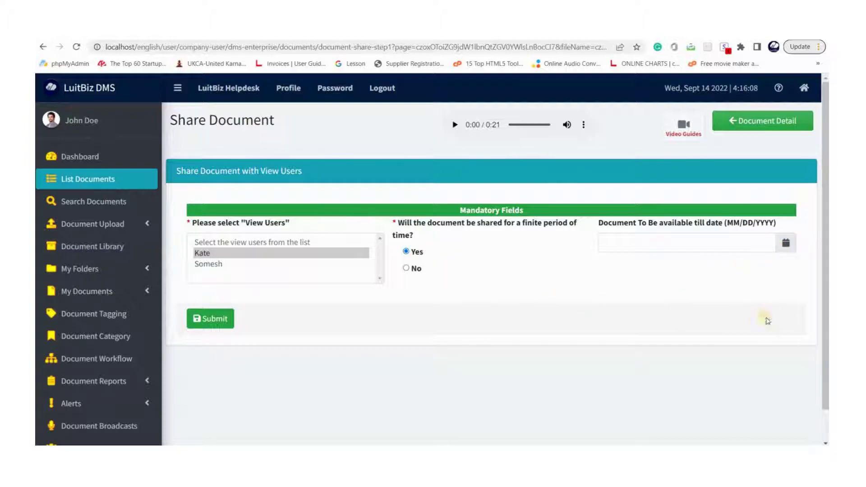
{"action": "left_click", "coordinate": [748, 329]}
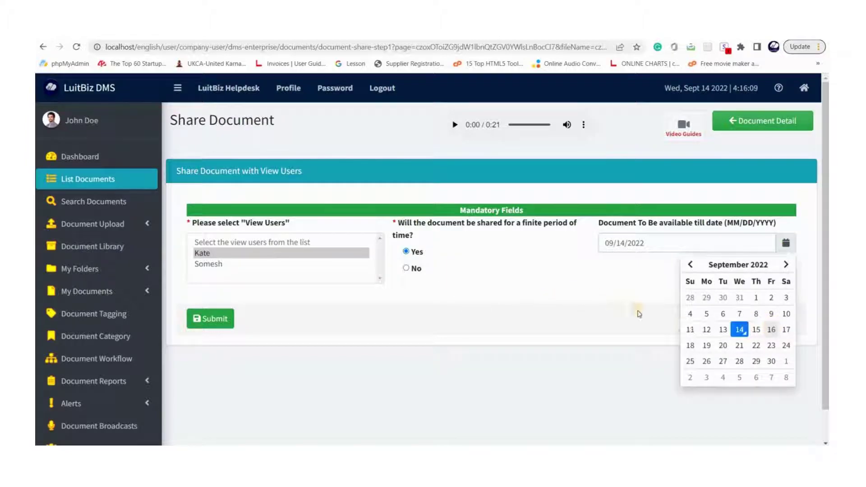
{"action": "left_click", "coordinate": [220, 319]}
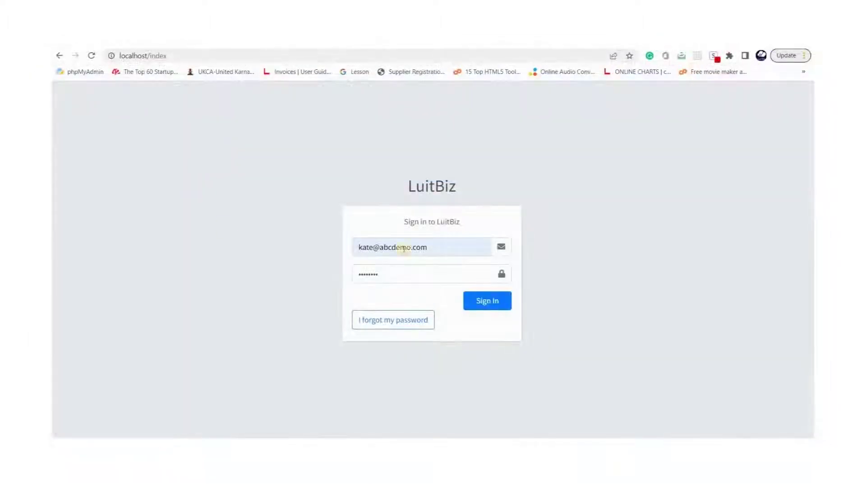
{"action": "left_click", "coordinate": [487, 301]}
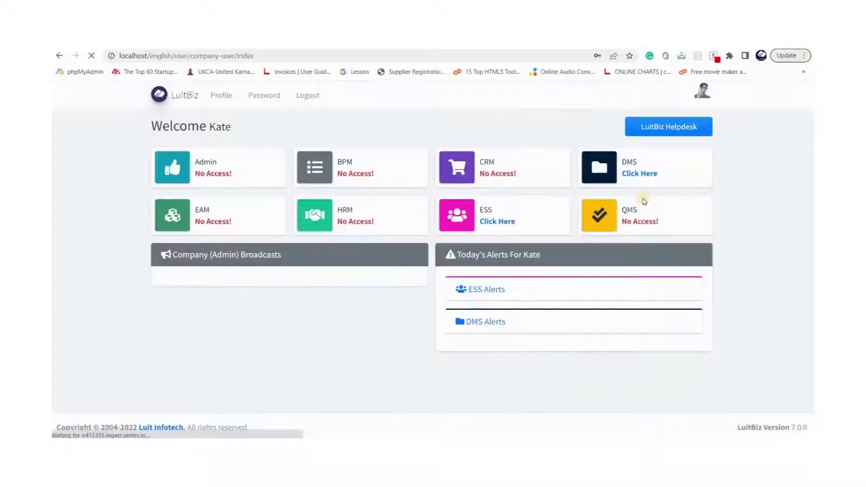
{"action": "left_click", "coordinate": [634, 175]}
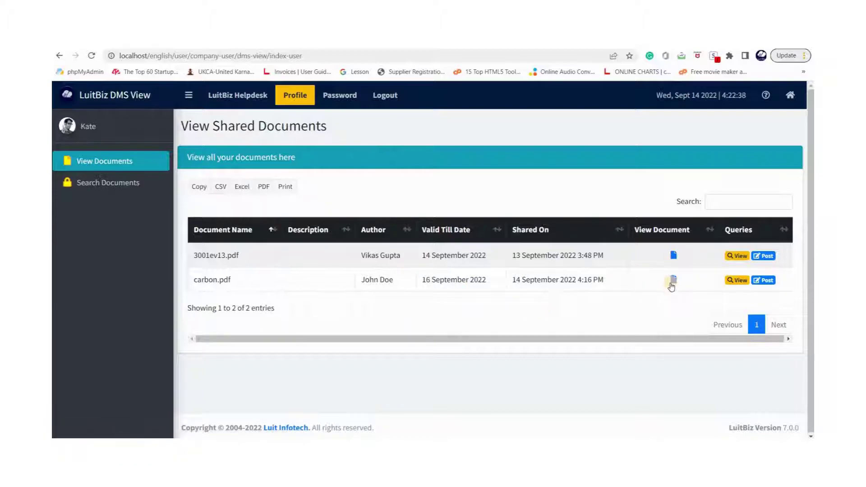
{"action": "left_click", "coordinate": [569, 271]}
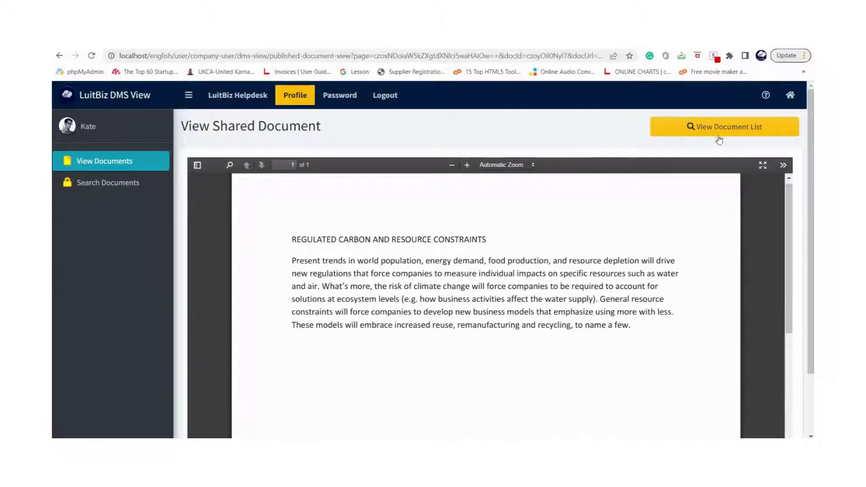
{"action": "left_click", "coordinate": [719, 133]}
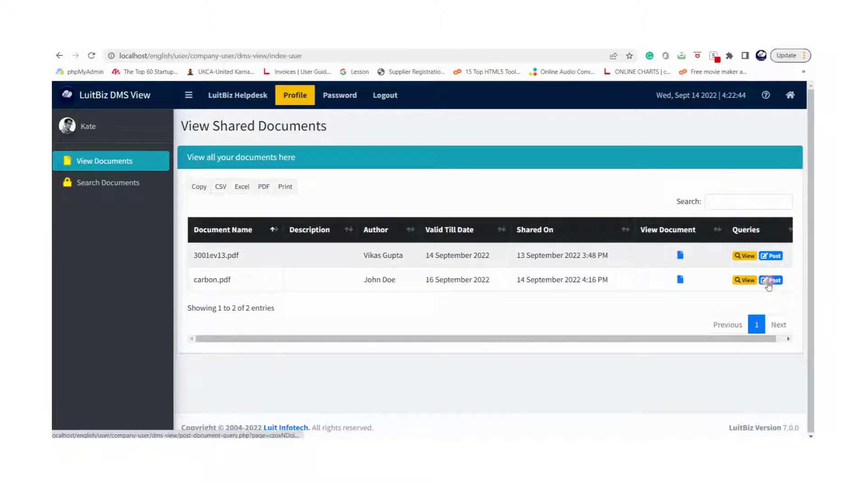
- Post the query 'Is this the latest version of the document? I would like to know.' on carbon.pdf
{"action": "left_click", "coordinate": [771, 280]}
{"action": "type", "text": "Is this the latest version of the document? I would like to know."}
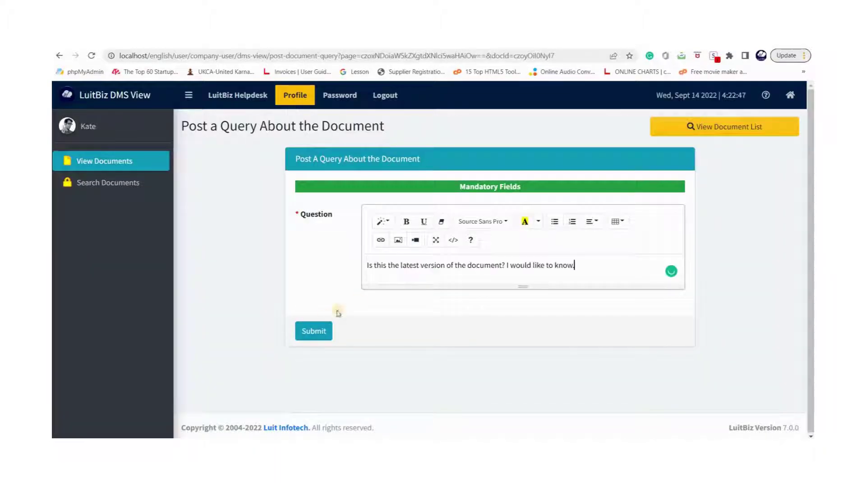
{"action": "left_click", "coordinate": [320, 332]}
{"action": "left_click", "coordinate": [314, 333]}
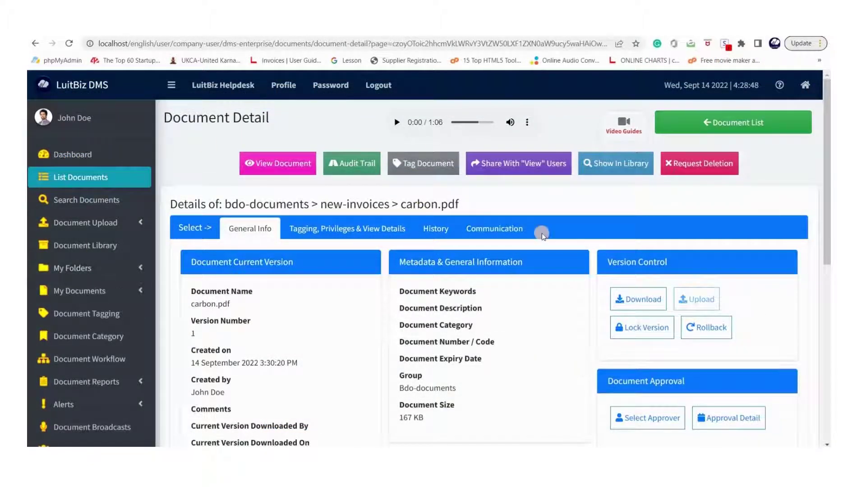
- Reply to the view user's carbon.pdf query with 'Yes, this is the final version'
{"action": "scroll", "coordinate": [531, 296], "scroll_direction": "down", "scroll_amount": 3}
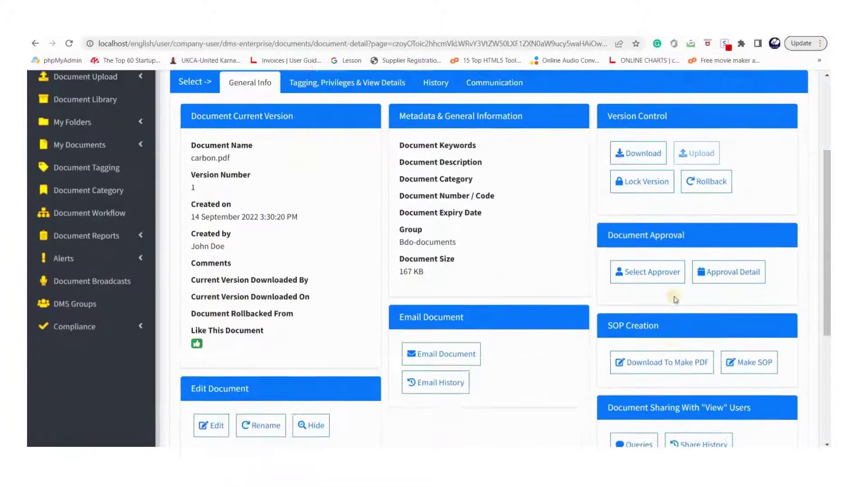
{"action": "scroll", "coordinate": [637, 343], "scroll_direction": "down", "scroll_amount": 3}
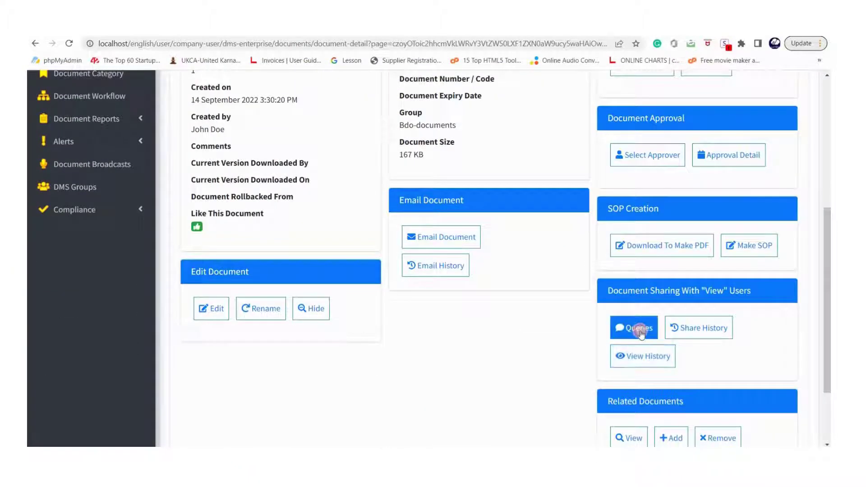
{"action": "left_click", "coordinate": [632, 329]}
{"action": "left_click", "coordinate": [260, 257]}
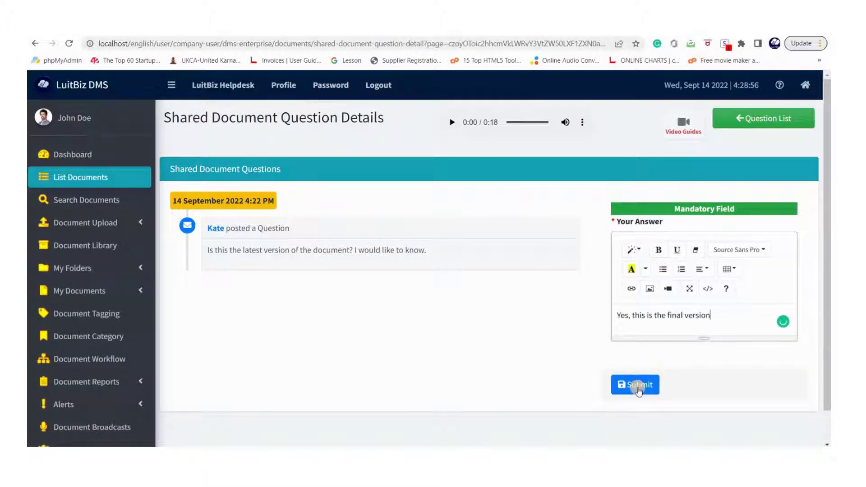
{"action": "left_click", "coordinate": [636, 385]}
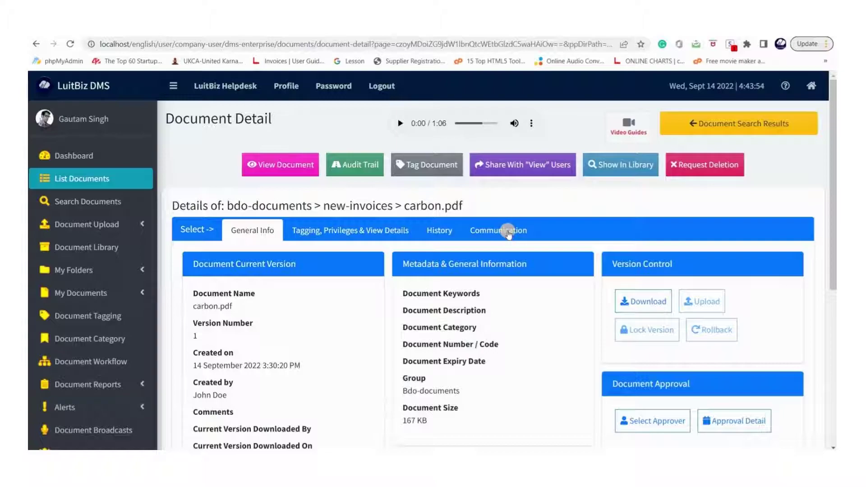
- Open carbon.pdf's online marketing research Q&A discussion from the Communication tab
{"action": "left_click", "coordinate": [509, 233]}
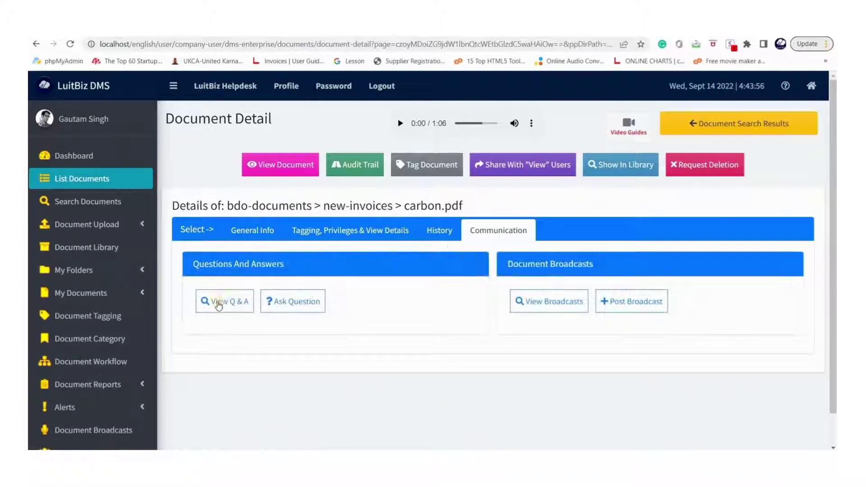
{"action": "left_click", "coordinate": [241, 304]}
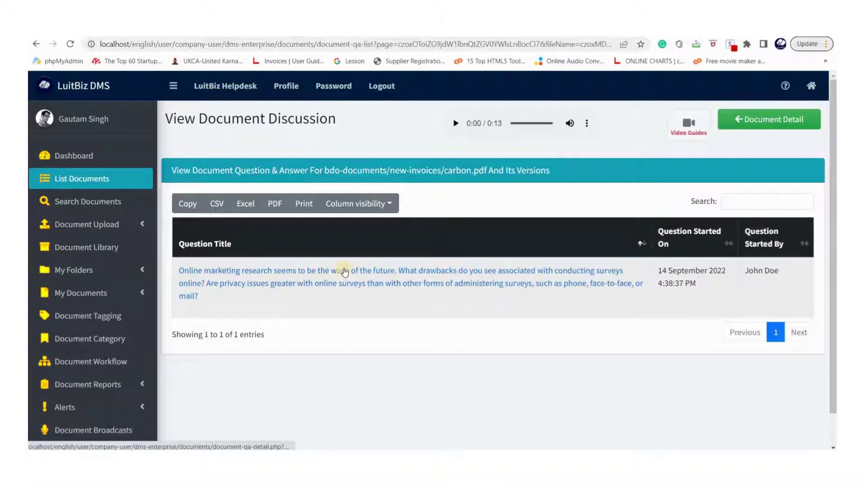
{"action": "left_click", "coordinate": [334, 322]}
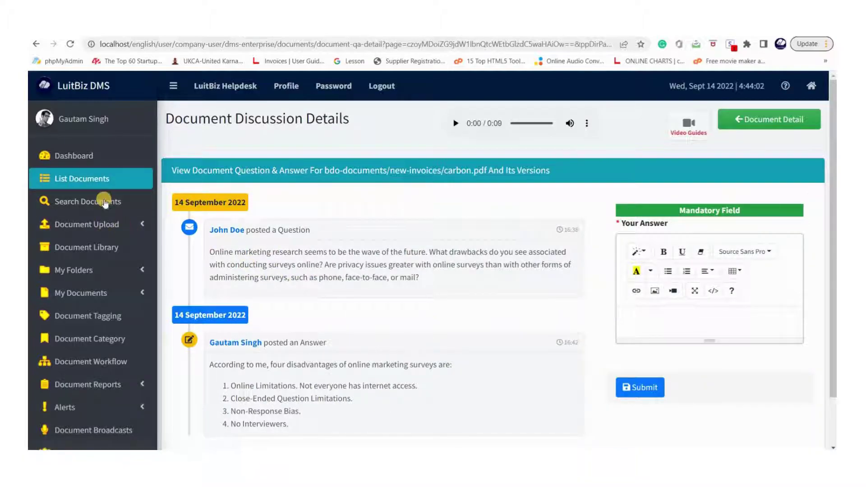
- Search documents by question for 'Online marketing research' and open the matching discussion
{"action": "left_click", "coordinate": [104, 203]}
{"action": "scroll", "coordinate": [587, 316], "scroll_direction": "down", "scroll_amount": 4}
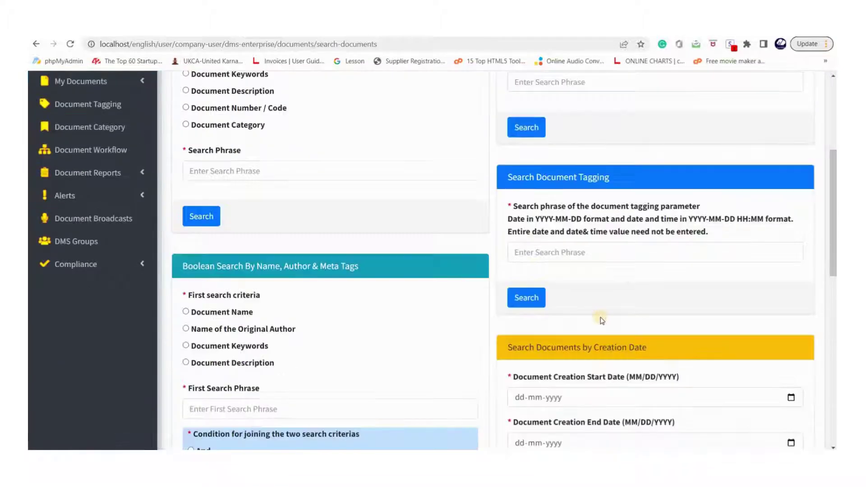
{"action": "scroll", "coordinate": [601, 321], "scroll_direction": "down", "scroll_amount": 8}
{"action": "left_click", "coordinate": [534, 352]}
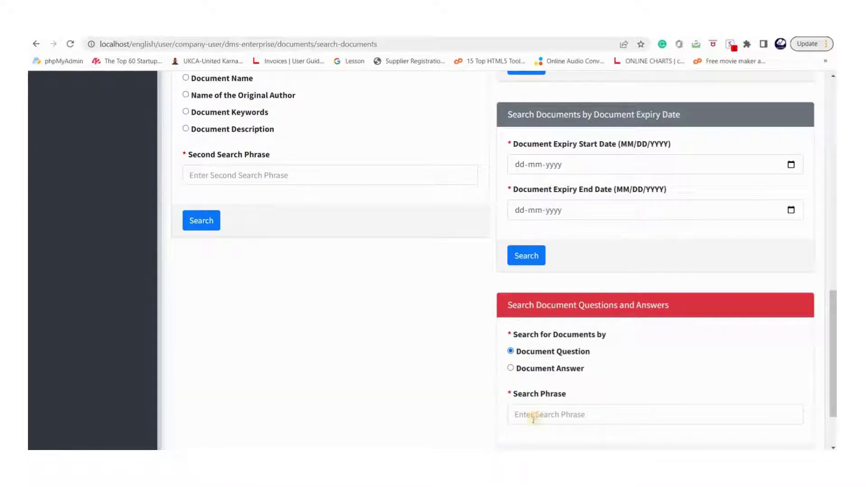
{"action": "left_click", "coordinate": [533, 417]}
{"action": "left_click", "coordinate": [616, 373]}
{"action": "scroll", "coordinate": [547, 344], "scroll_direction": "down", "scroll_amount": 2}
{"action": "left_click", "coordinate": [527, 379]}
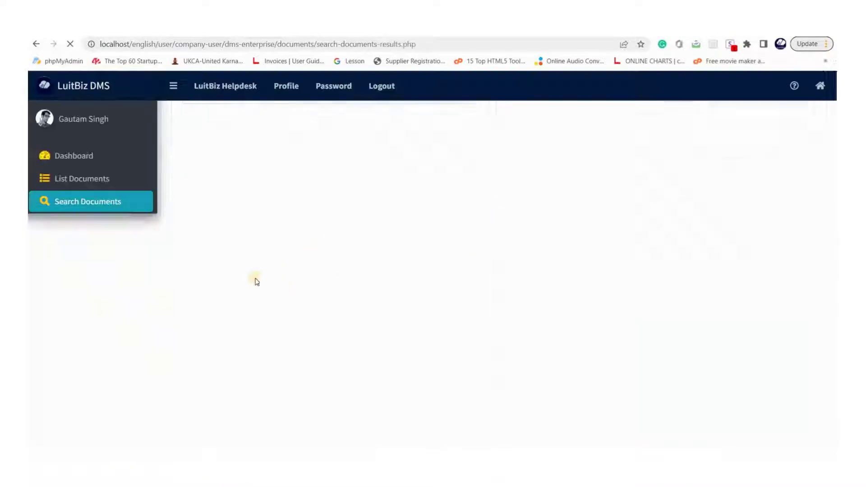
{"action": "left_click", "coordinate": [268, 280]}
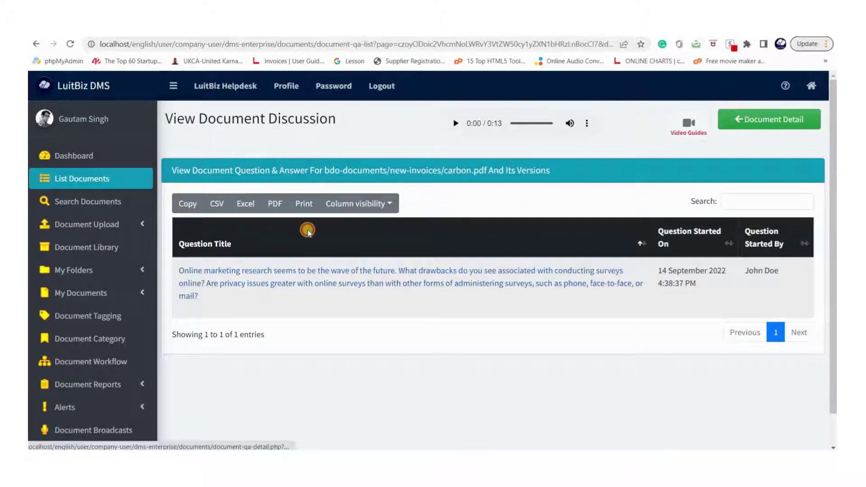
{"action": "left_click", "coordinate": [308, 231]}
{"action": "scroll", "coordinate": [592, 300], "scroll_direction": "down", "scroll_amount": 2}
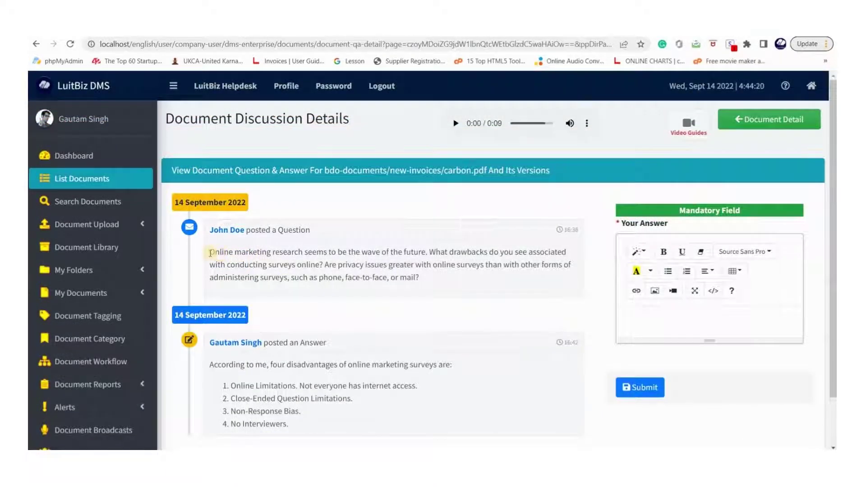
{"action": "left_click_drag", "start_coordinate": [292, 259], "coordinate": [302, 253]}
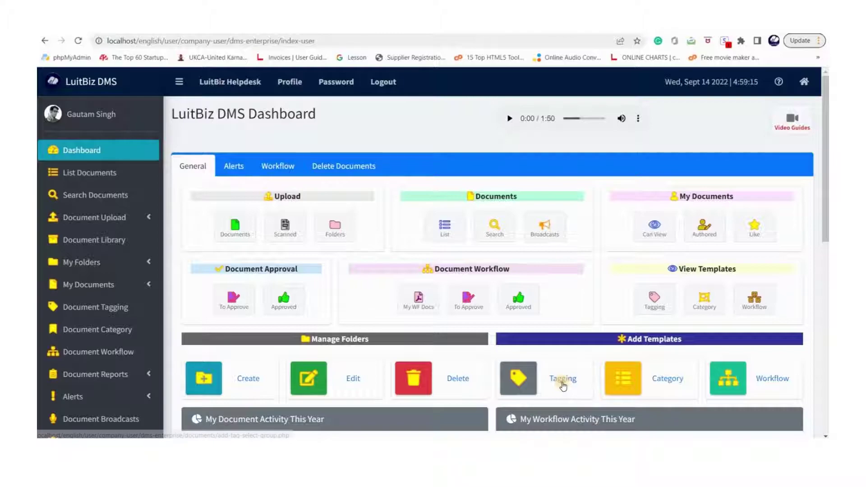
- View the Journey Matters Customers tagging template's five parameters, then go to Search Documents
{"action": "left_click", "coordinate": [563, 384]}
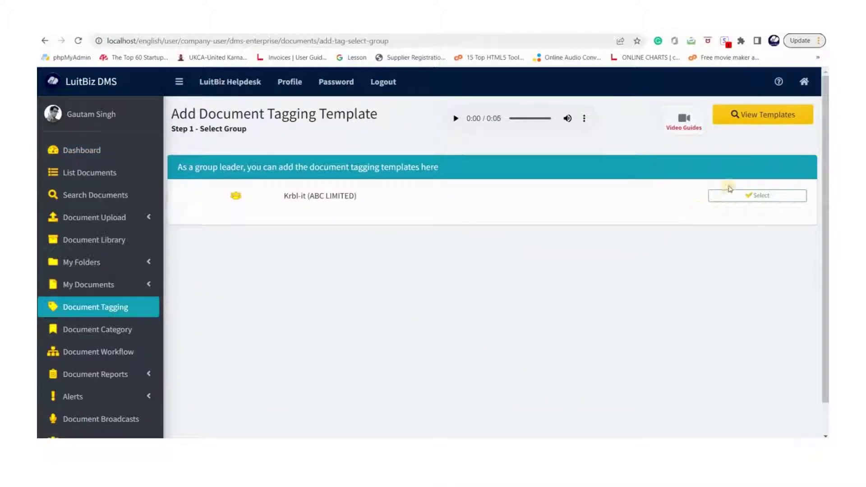
{"action": "left_click", "coordinate": [753, 115]}
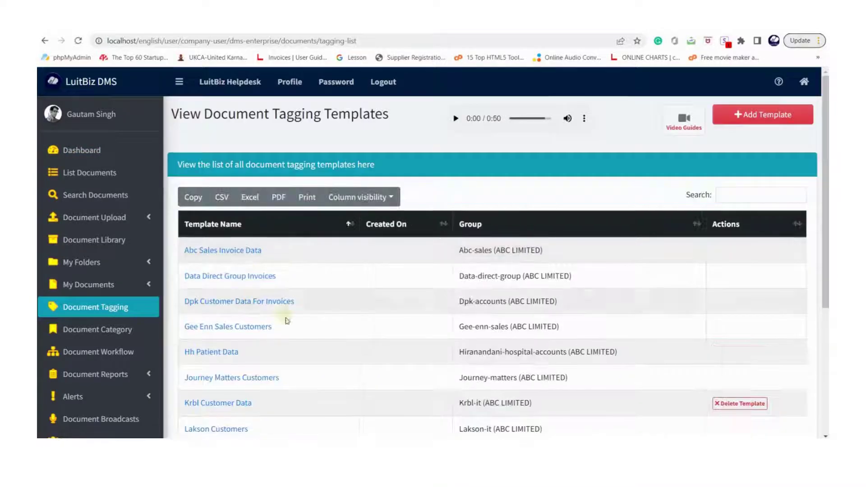
{"action": "scroll", "coordinate": [211, 222], "scroll_direction": "down", "scroll_amount": 3}
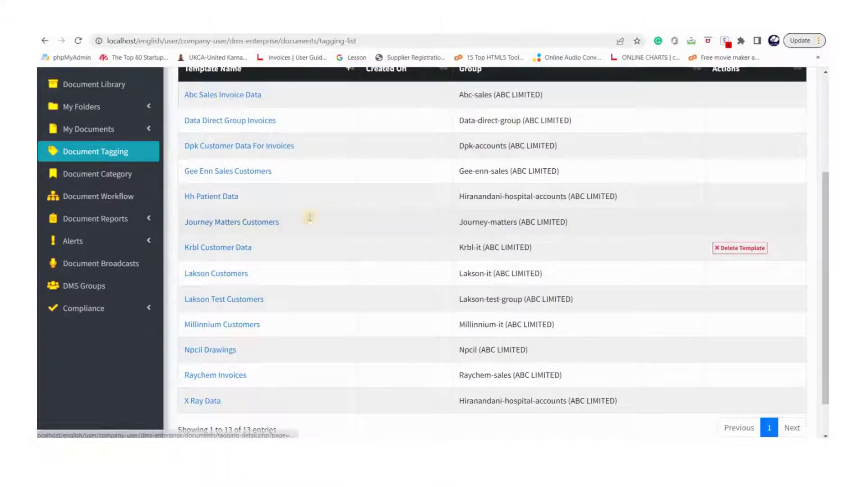
{"action": "left_click", "coordinate": [310, 218]}
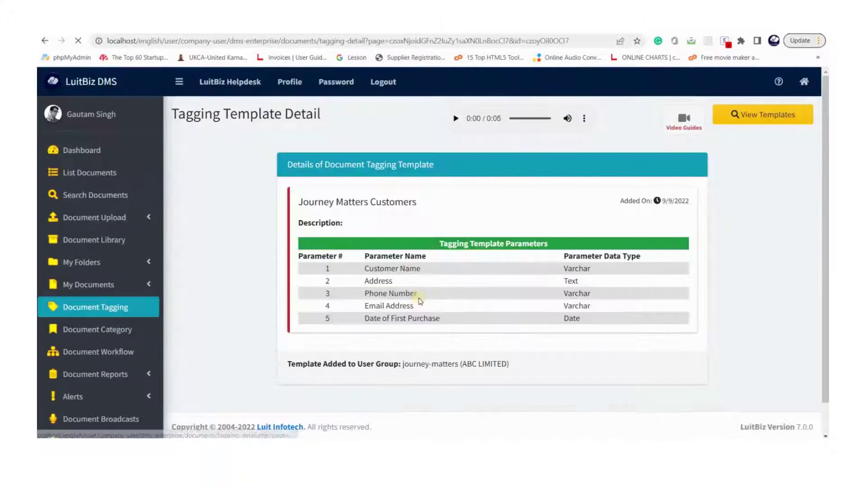
{"action": "left_click", "coordinate": [86, 199]}
{"action": "scroll", "coordinate": [541, 336], "scroll_direction": "down", "scroll_amount": 2}
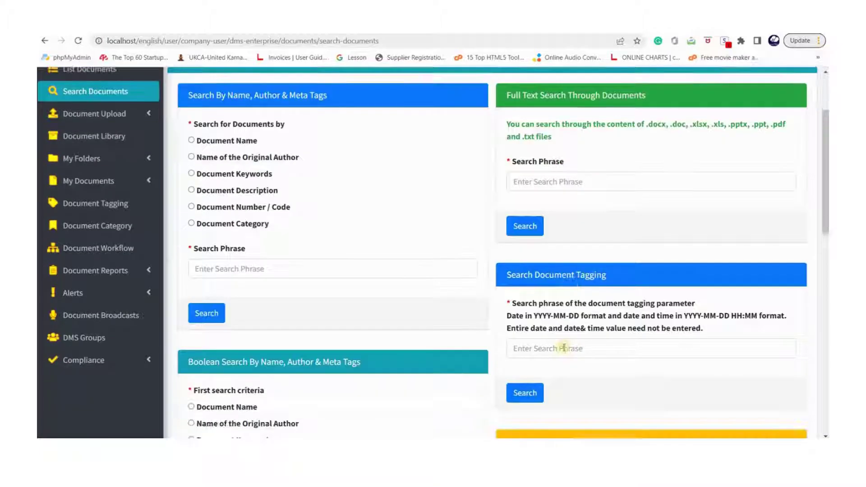
{"action": "left_click", "coordinate": [563, 348]}
{"action": "left_click", "coordinate": [516, 204]}
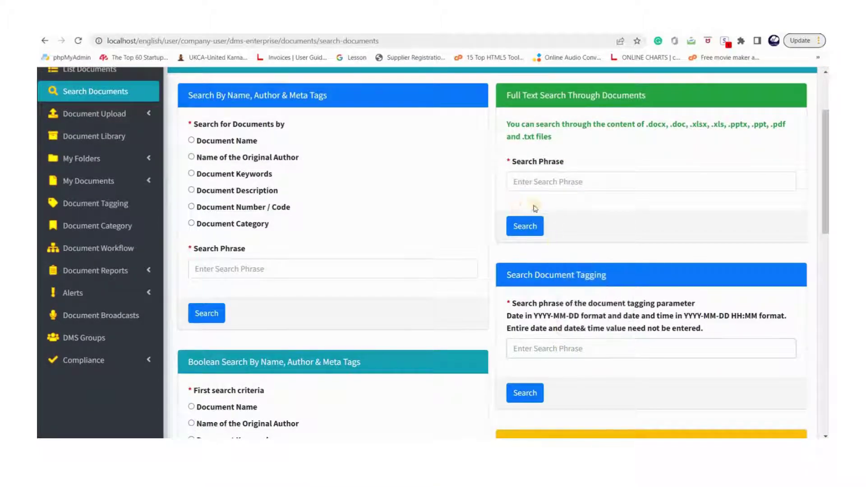
{"action": "scroll", "coordinate": [597, 215], "scroll_direction": "down", "scroll_amount": 2}
{"action": "scroll", "coordinate": [598, 215], "scroll_direction": "up", "scroll_amount": 3}
{"action": "scroll", "coordinate": [276, 182], "scroll_direction": "up", "scroll_amount": 1}
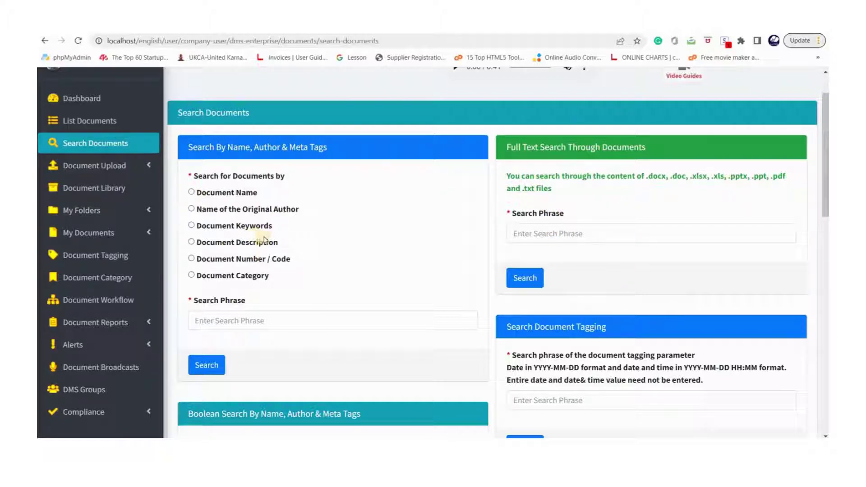
{"action": "scroll", "coordinate": [621, 253], "scroll_direction": "down", "scroll_amount": 6}
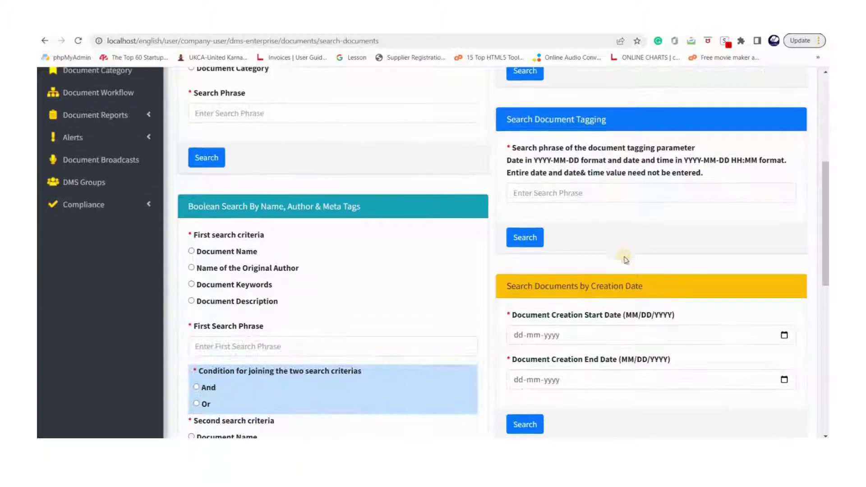
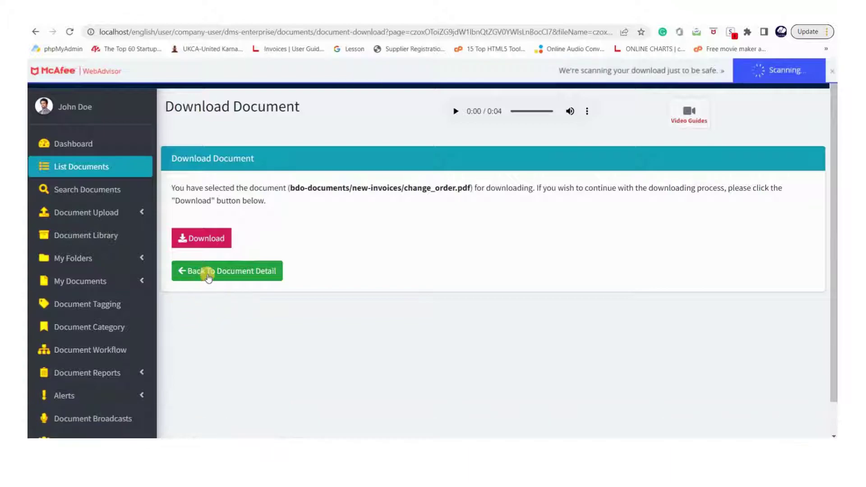
- Upload 'bangla document.pdf' as version 2 of change_order.pdf, commented 'I have changed the fonts'
{"action": "left_click", "coordinate": [208, 272]}
{"action": "scroll", "coordinate": [565, 258], "scroll_direction": "down", "scroll_amount": 2}
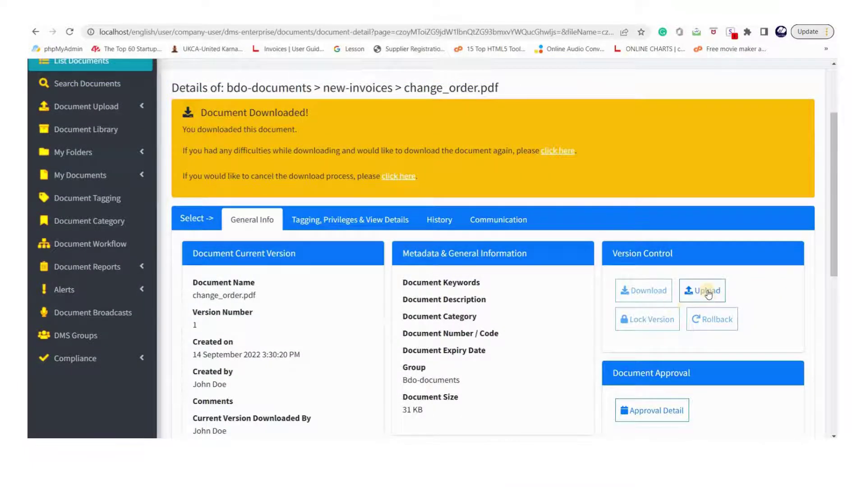
{"action": "left_click", "coordinate": [708, 291]}
{"action": "scroll", "coordinate": [347, 294], "scroll_direction": "down", "scroll_amount": 3}
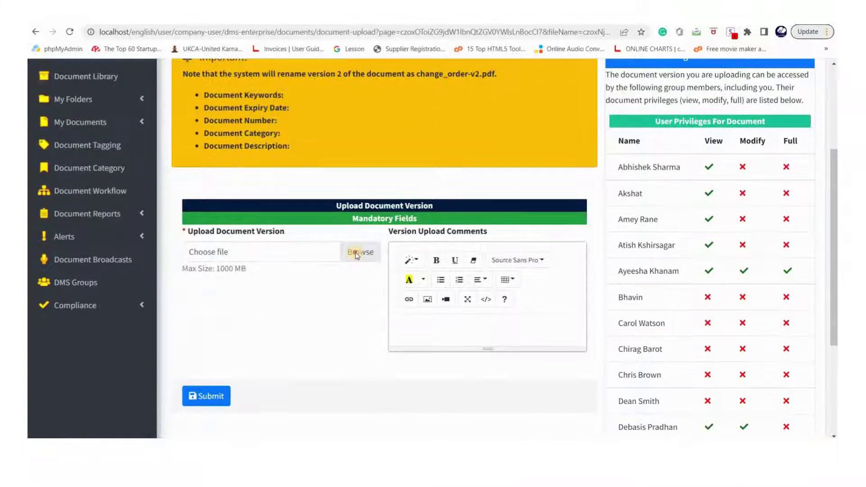
{"action": "left_click", "coordinate": [269, 251]}
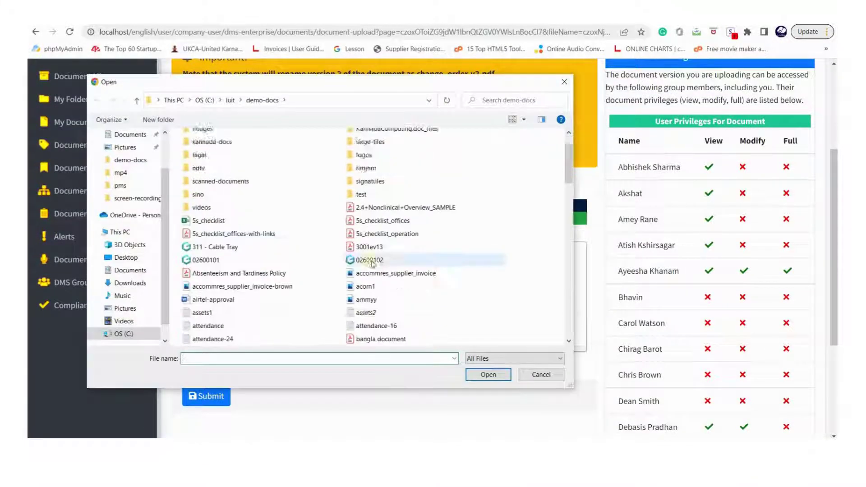
{"action": "double_click", "coordinate": [375, 261]}
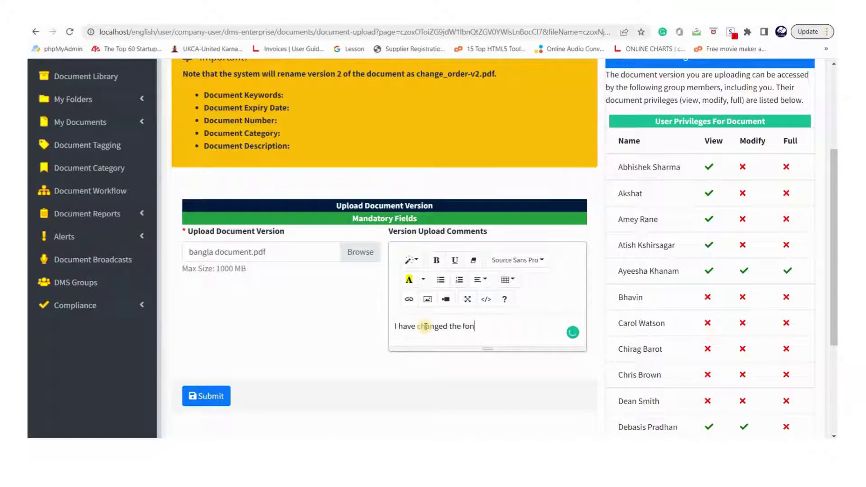
{"action": "left_click", "coordinate": [195, 396]}
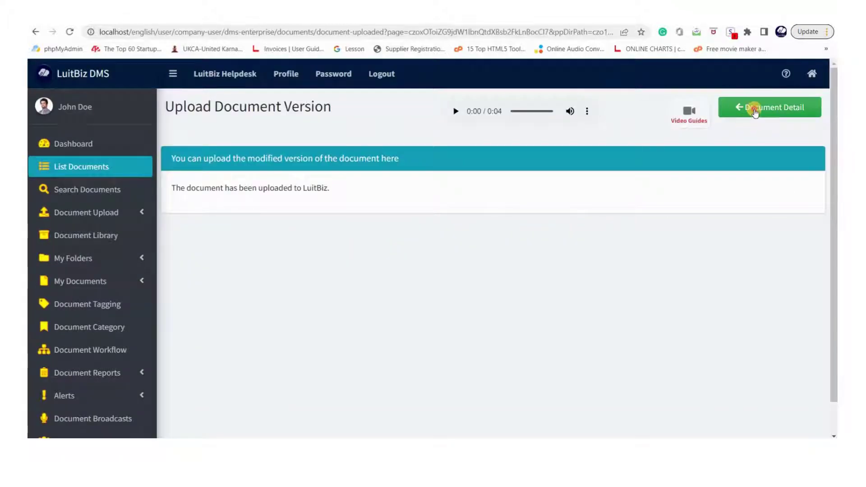
{"action": "left_click", "coordinate": [756, 112]}
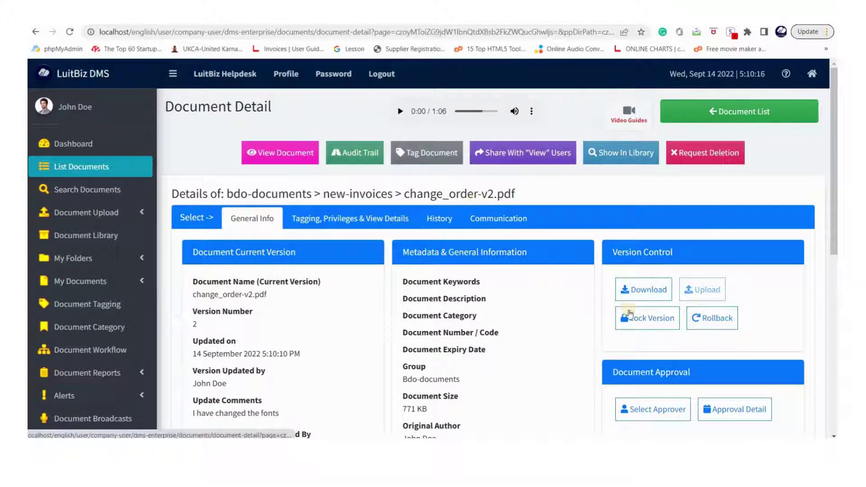
- Download change_order-v2.pdf, highlight its -v2 suffix, and view its version history
{"action": "left_click", "coordinate": [630, 291]}
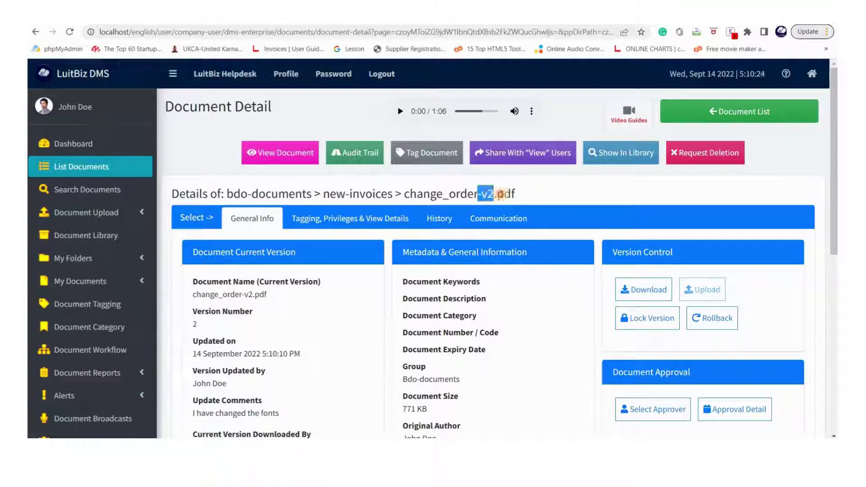
{"action": "left_click_drag", "start_coordinate": [488, 194], "coordinate": [491, 195]}
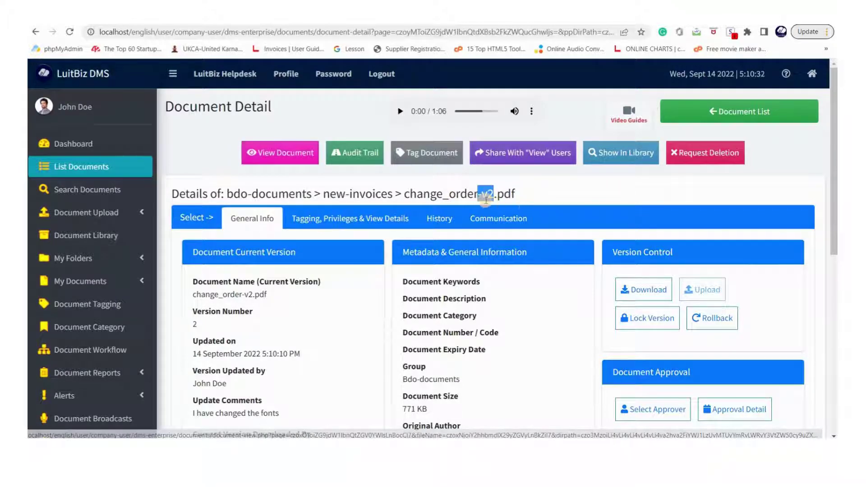
{"action": "left_click", "coordinate": [427, 220]}
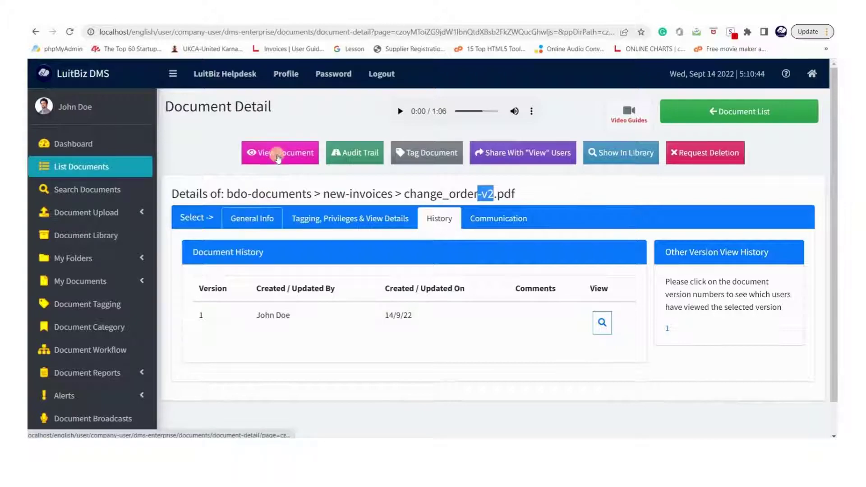
{"action": "left_click", "coordinate": [278, 153]}
- Lock the current version of change_order-v2.pdf, then unlock it again
{"action": "left_click", "coordinate": [648, 318]}
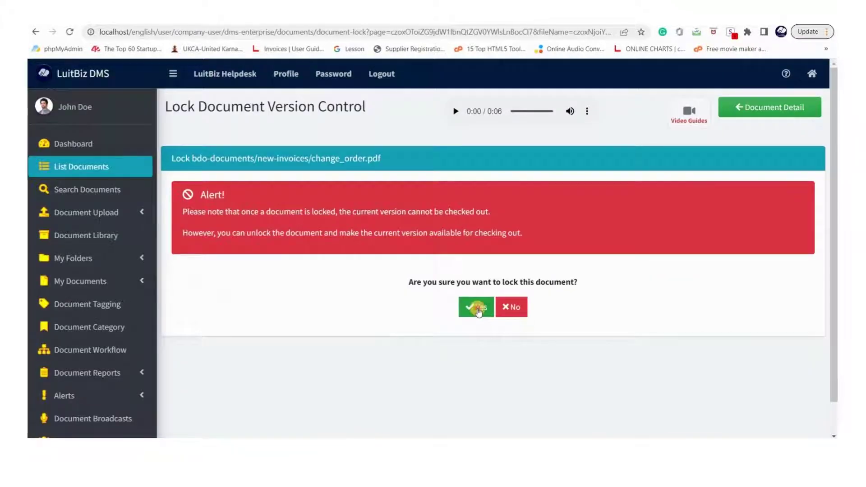
{"action": "left_click", "coordinate": [478, 310]}
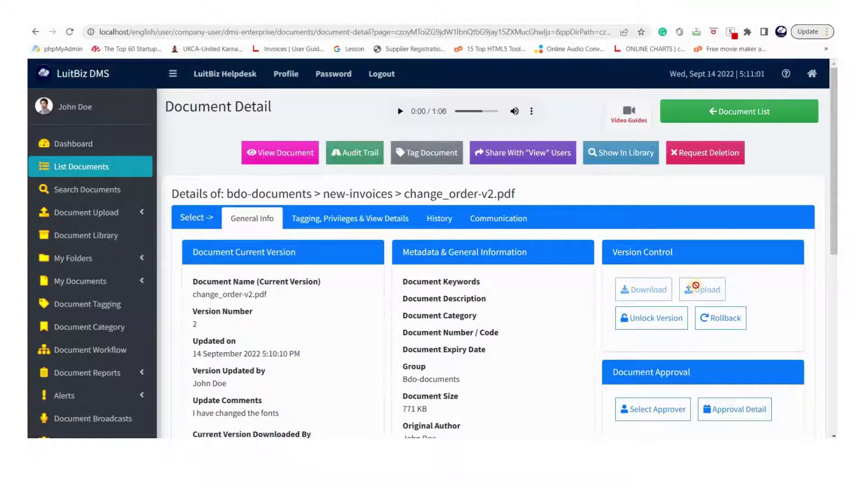
{"action": "left_click", "coordinate": [655, 327]}
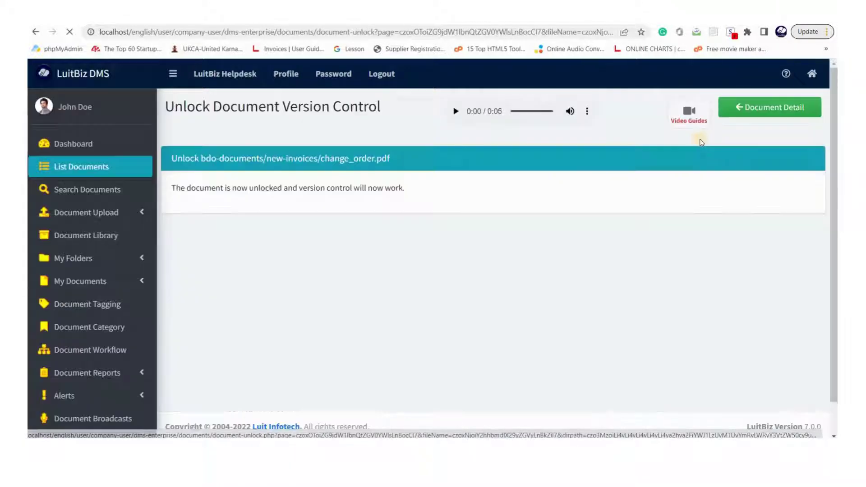
- Return to the document details, try Rollback, and reach the Change Password page
{"action": "left_click", "coordinate": [738, 109]}
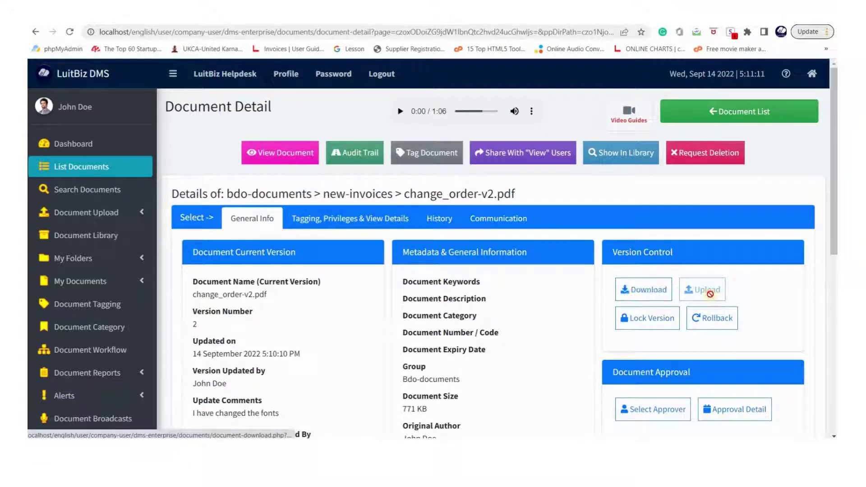
{"action": "left_click", "coordinate": [721, 318]}
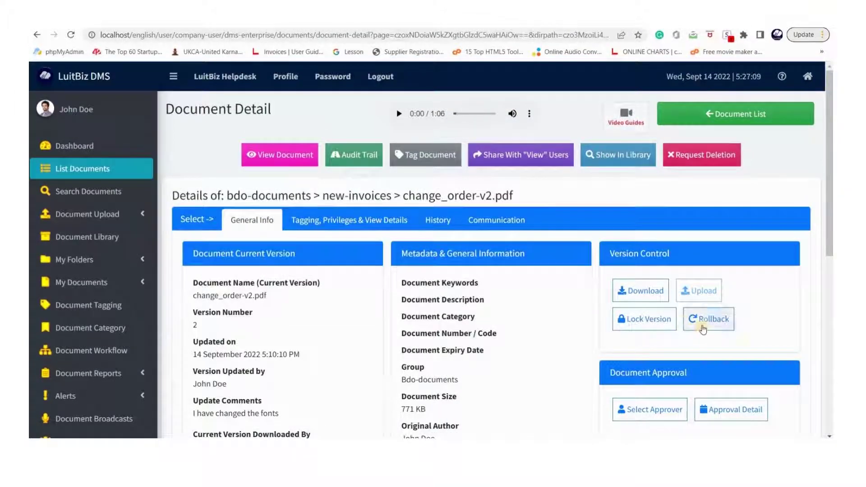
{"action": "left_click", "coordinate": [703, 319]}
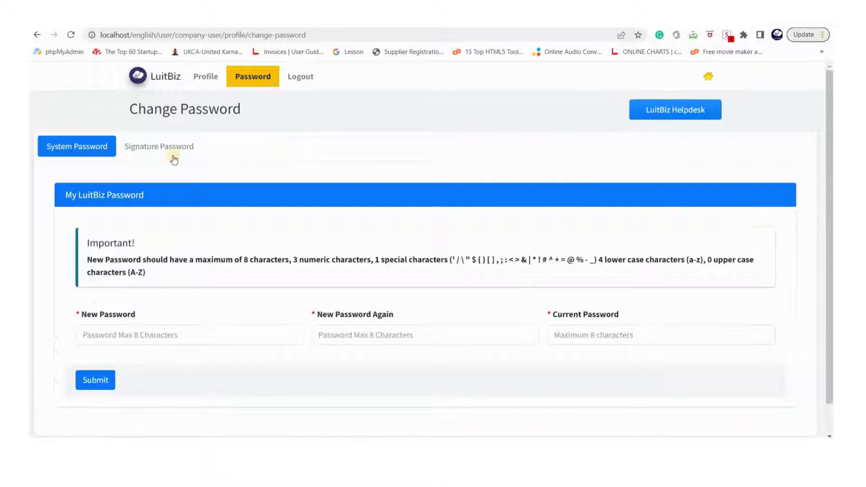
- Set a new signature password with signature-1.png as the signature file, then view it
{"action": "left_click", "coordinate": [173, 153]}
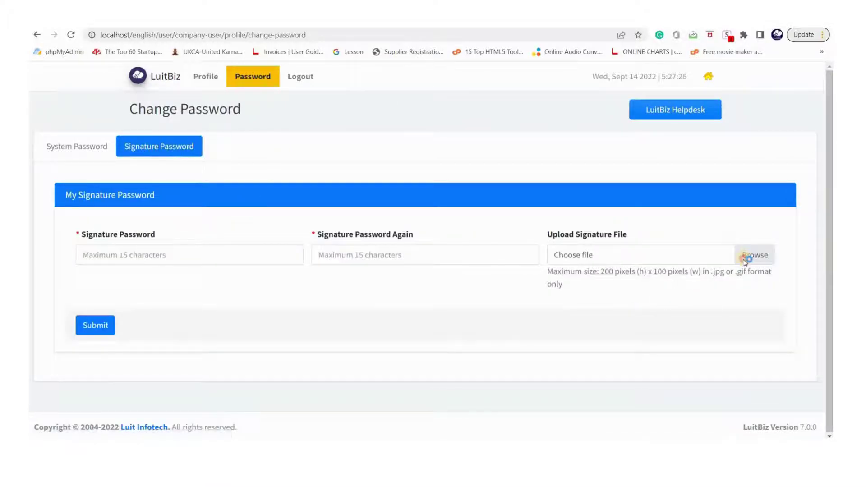
{"action": "left_click", "coordinate": [755, 255]}
{"action": "double_click", "coordinate": [265, 173]}
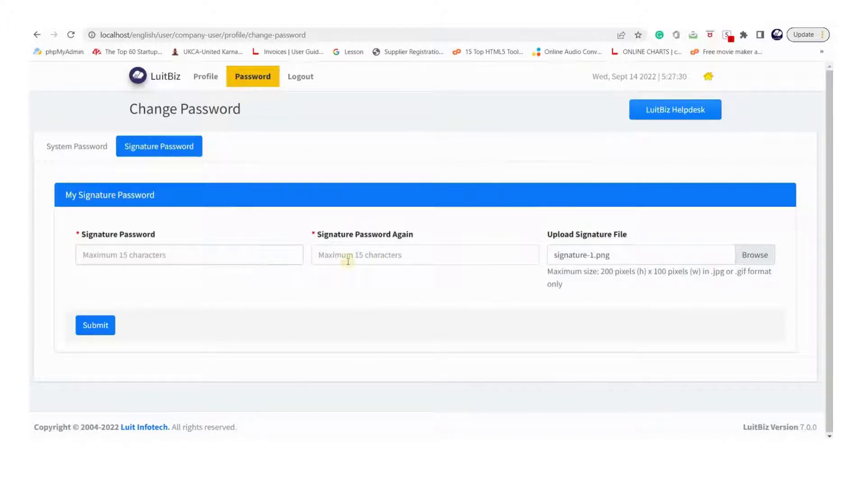
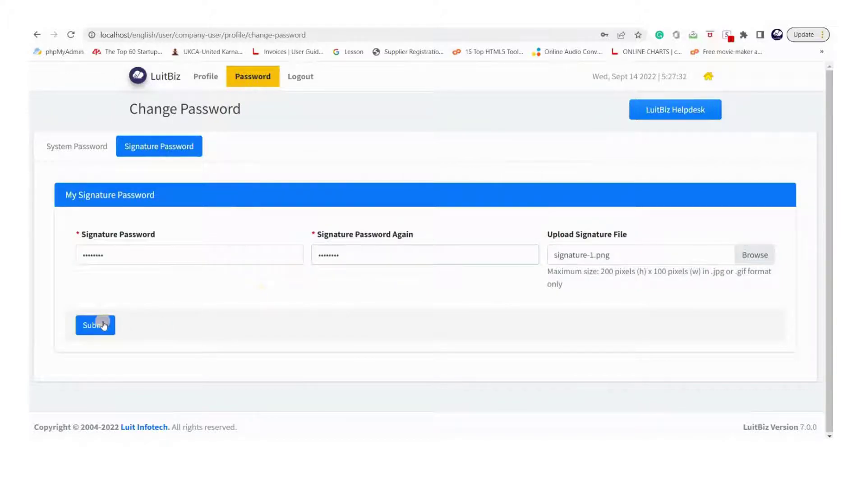
{"action": "left_click", "coordinate": [104, 325]}
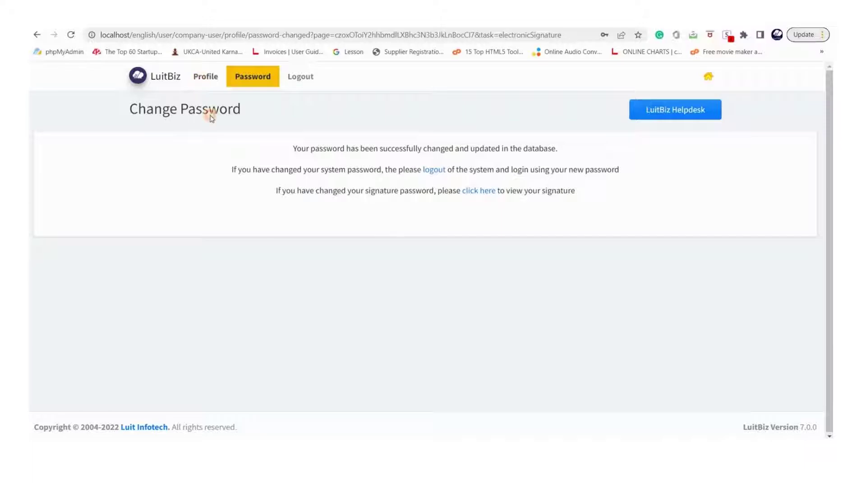
{"action": "left_click", "coordinate": [479, 190]}
{"action": "left_click", "coordinate": [336, 147]}
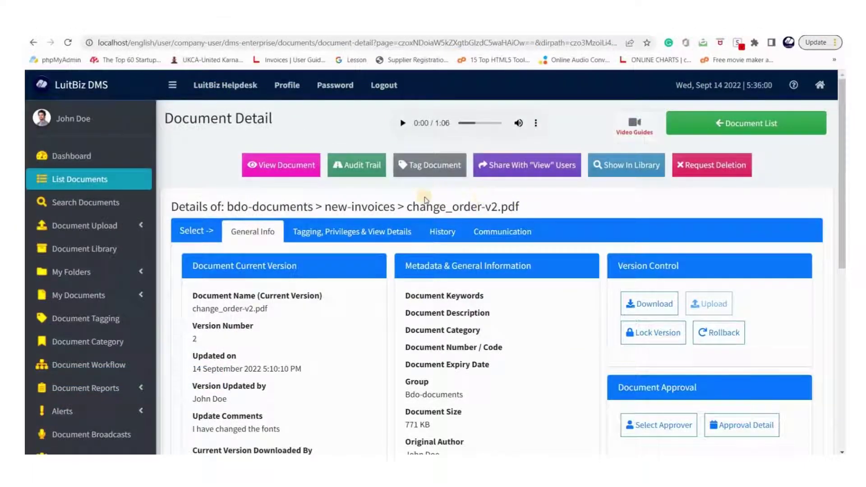
- Send change_order-v2.pdf for approval to the chosen group member, then go to the Dashboard
{"action": "scroll", "coordinate": [306, 208], "scroll_direction": "down", "scroll_amount": 1}
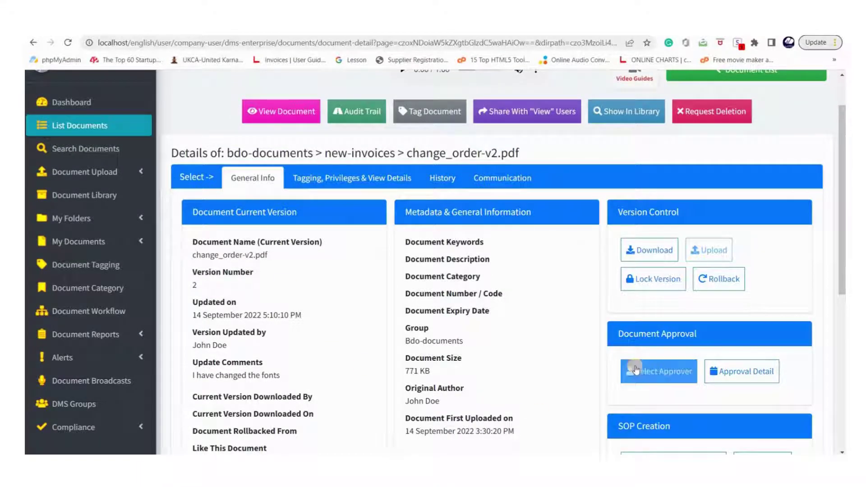
{"action": "left_click", "coordinate": [660, 372]}
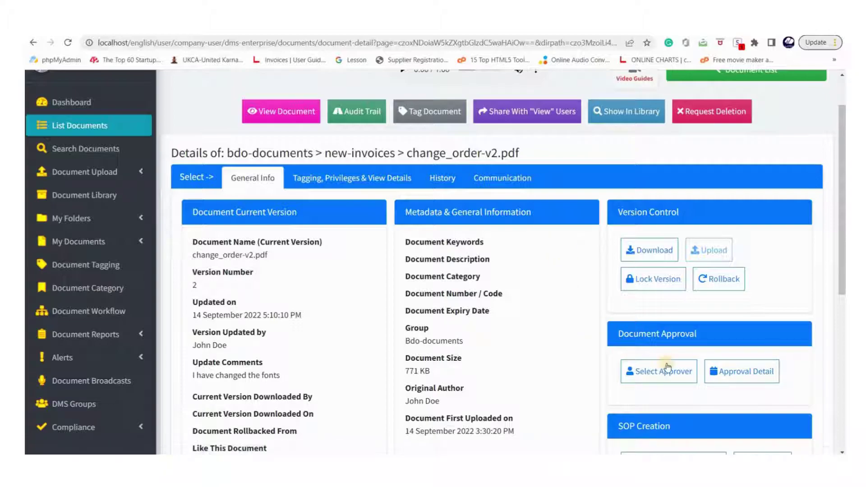
{"action": "left_click", "coordinate": [668, 372]}
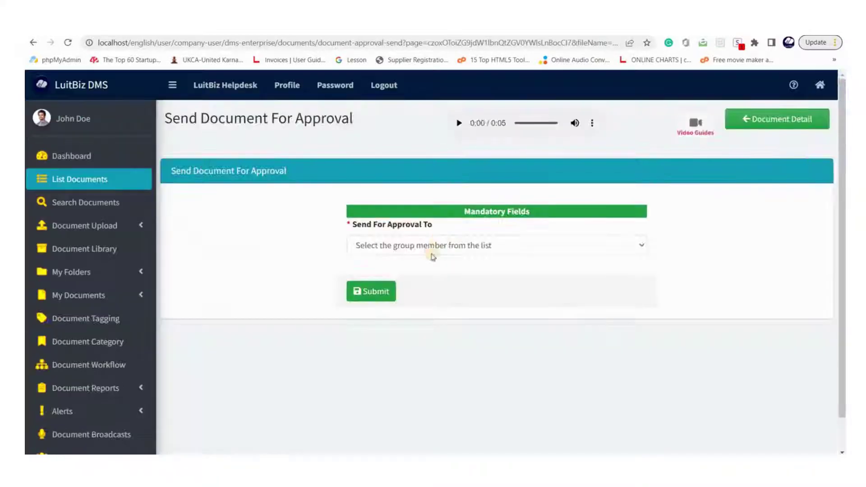
{"action": "left_click", "coordinate": [430, 247]}
{"action": "left_click", "coordinate": [381, 351]}
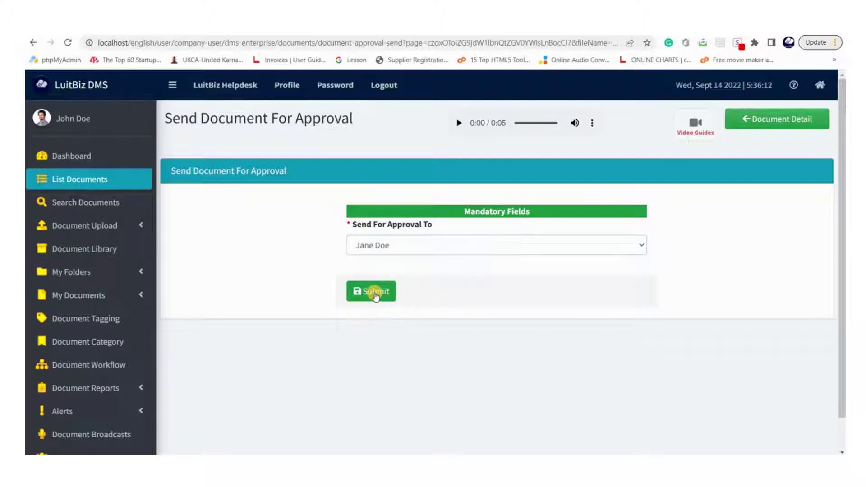
{"action": "left_click", "coordinate": [373, 292]}
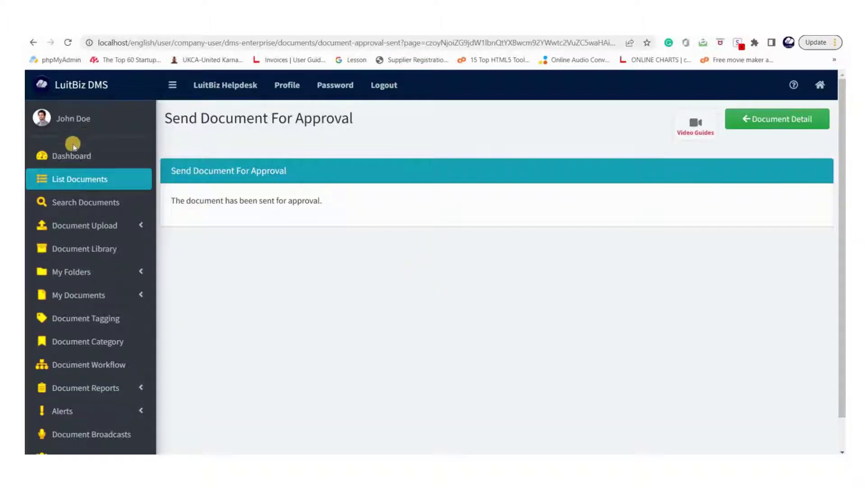
{"action": "left_click", "coordinate": [71, 154]}
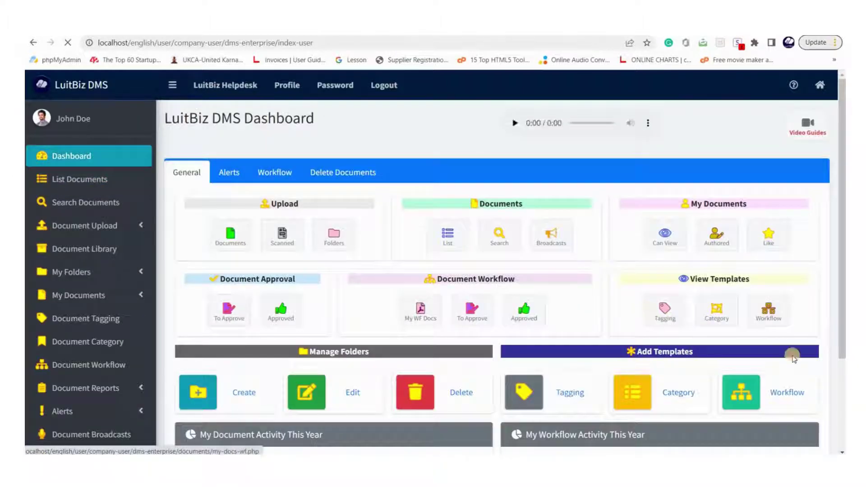
- Browse workflow templates, inspect 'Approval Of Employee Selection', then sign in as the reviewer
{"action": "left_click", "coordinate": [790, 390]}
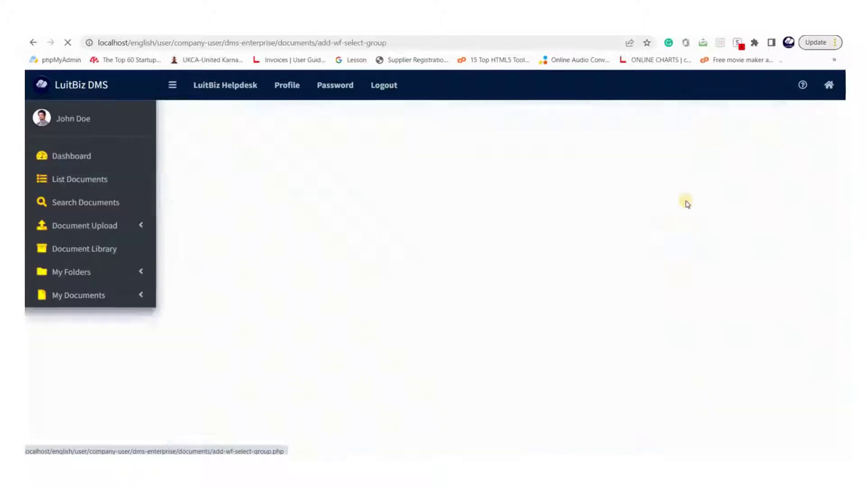
{"action": "left_click", "coordinate": [779, 119]}
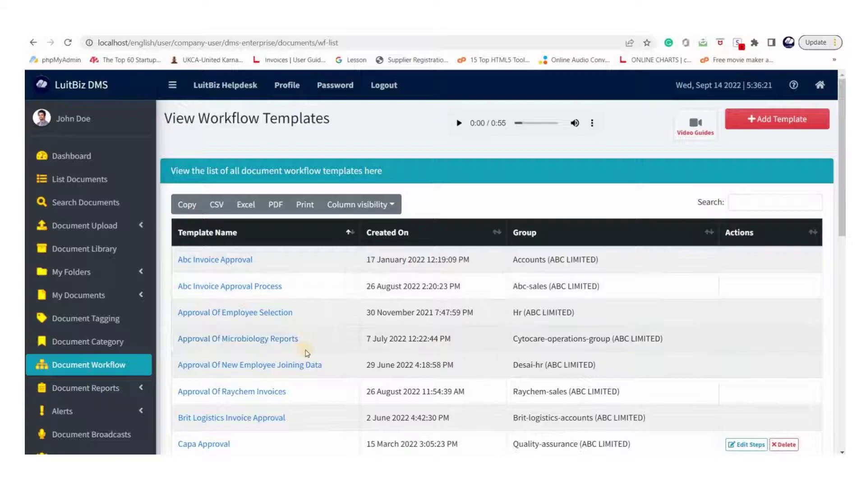
{"action": "left_click", "coordinate": [235, 312]}
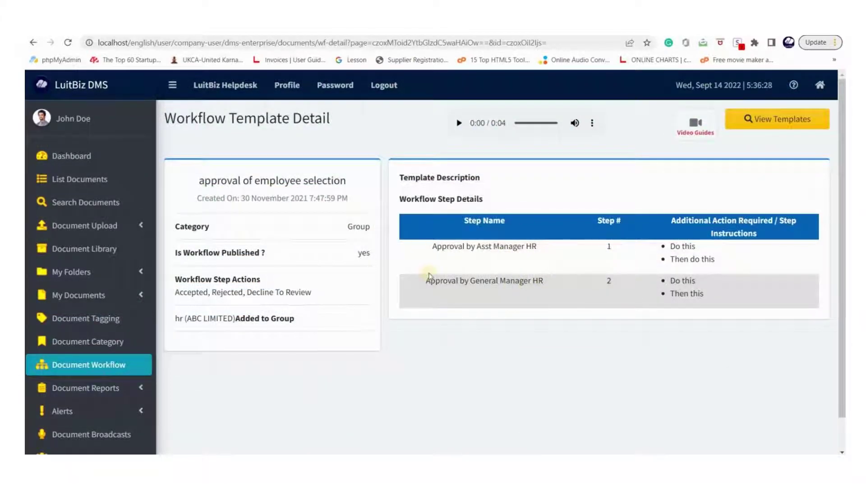
{"action": "left_click", "coordinate": [775, 121]}
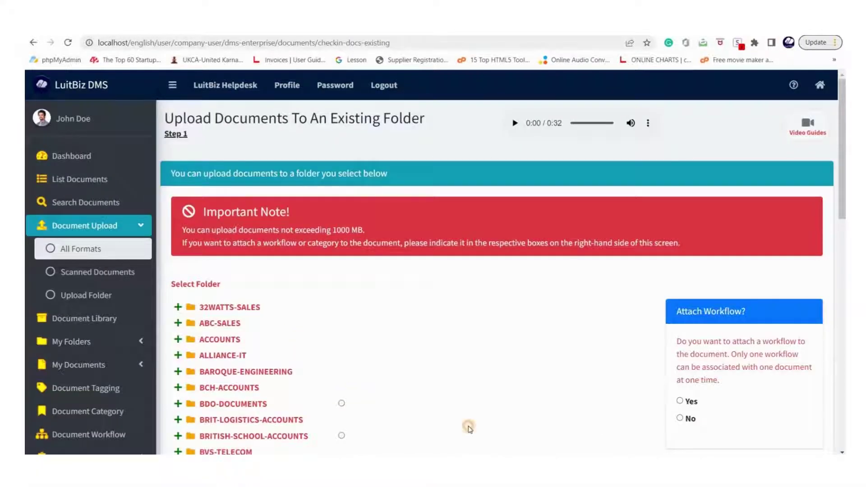
{"action": "left_click", "coordinate": [679, 400]}
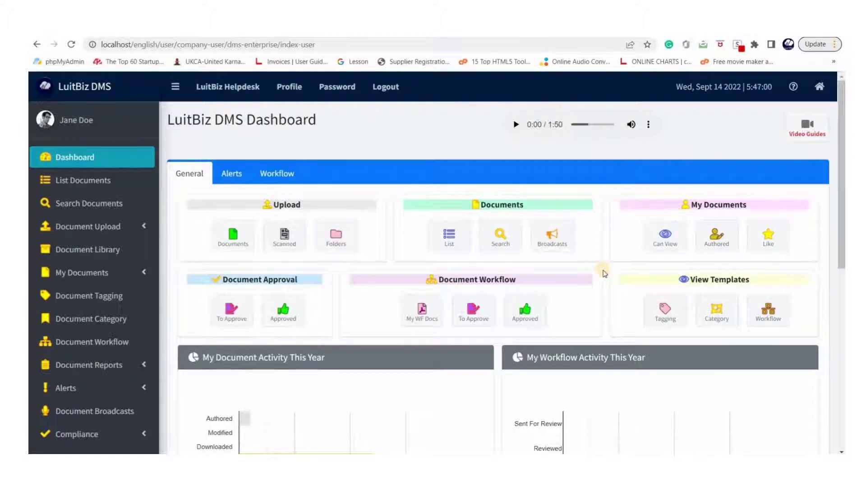
- Open 5s_checklist_operation.pdf from the workflow basket and read its contents
{"action": "scroll", "coordinate": [605, 274], "scroll_direction": "down", "scroll_amount": 1}
{"action": "scroll", "coordinate": [275, 176], "scroll_direction": "up", "scroll_amount": 1}
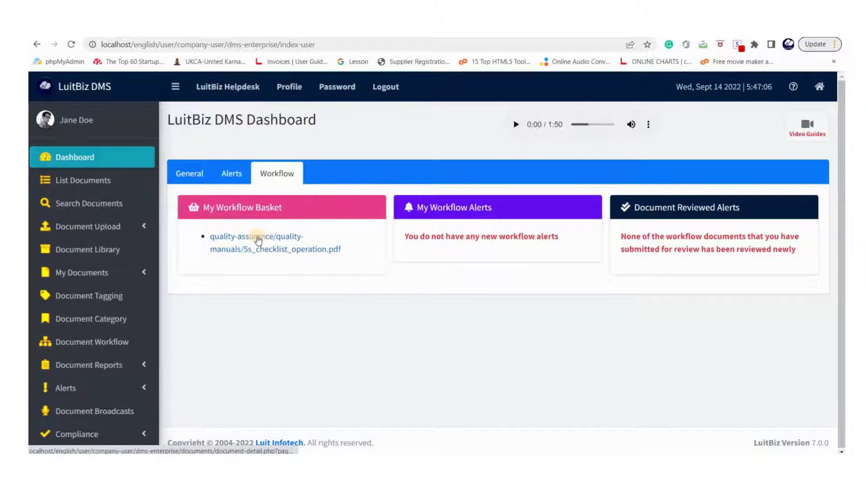
{"action": "left_click", "coordinate": [348, 256]}
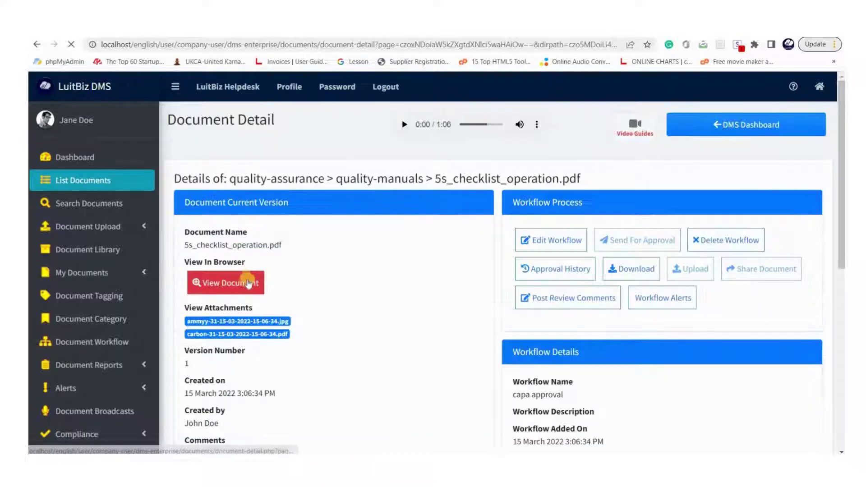
{"action": "left_click", "coordinate": [289, 279]}
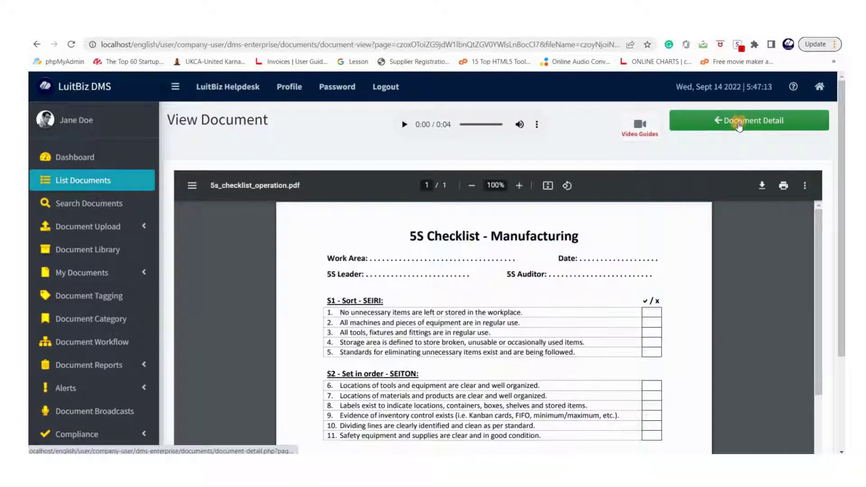
{"action": "left_click", "coordinate": [739, 123]}
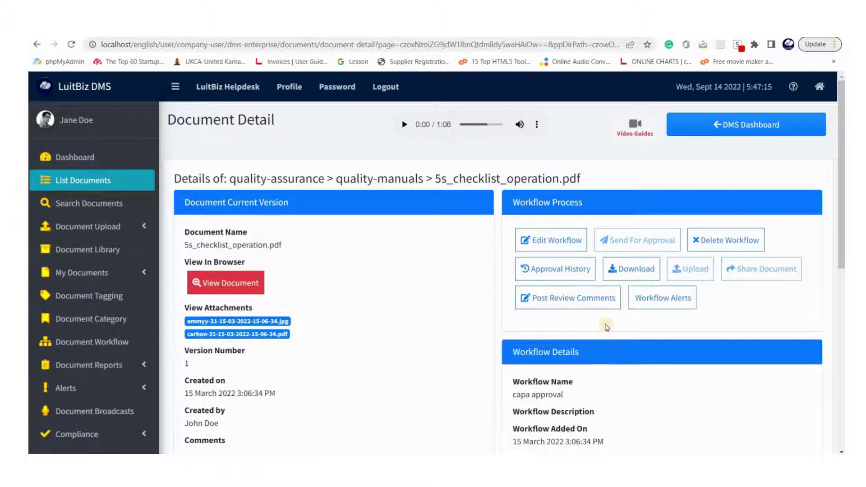
- Post review comments on 5s_checklist_operation.pdf and return to the Dashboard's workflow alerts
{"action": "left_click", "coordinate": [585, 301]}
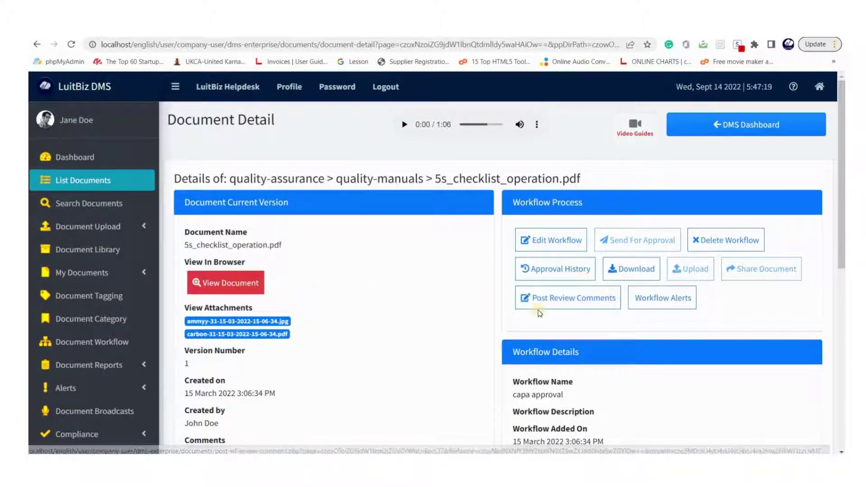
{"action": "left_click", "coordinate": [548, 302]}
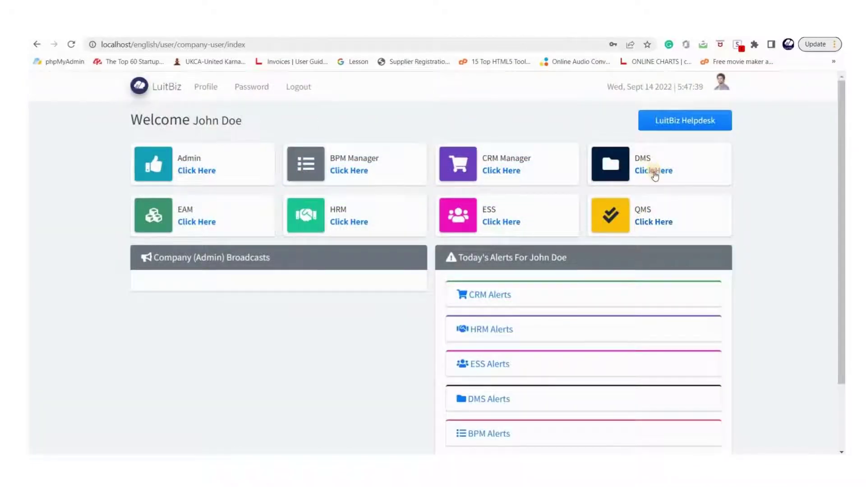
{"action": "left_click", "coordinate": [654, 175]}
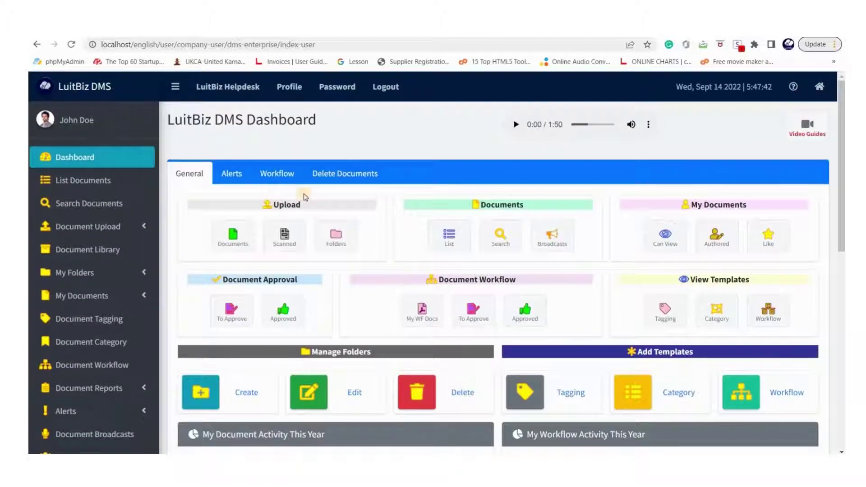
{"action": "left_click", "coordinate": [264, 177]}
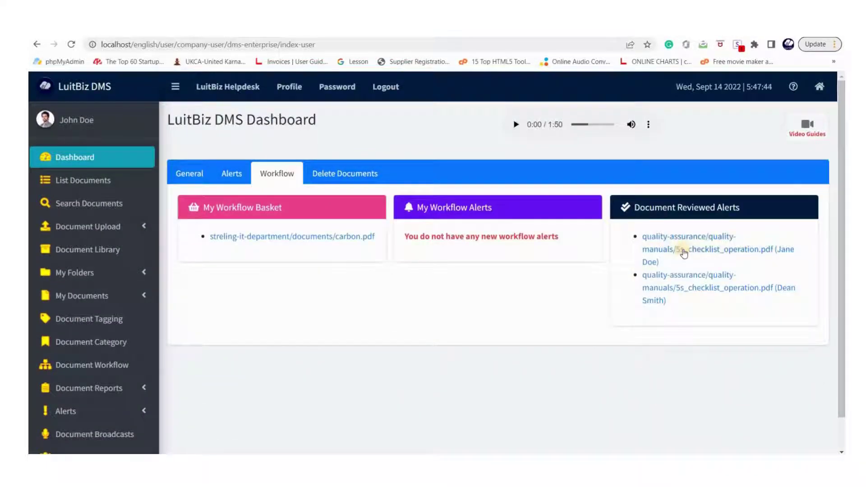
- Share the reviewed 5s_checklist_operation.pdf with the group's users and return to its details
{"action": "left_click", "coordinate": [622, 266]}
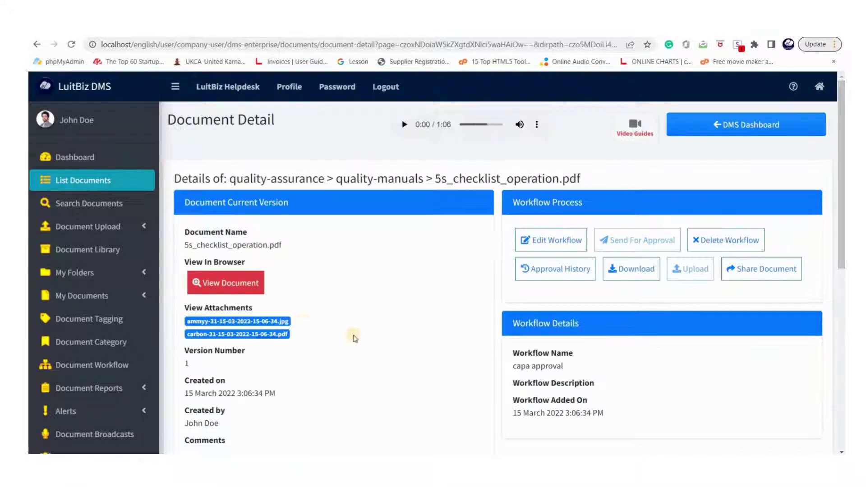
{"action": "left_click", "coordinate": [774, 278]}
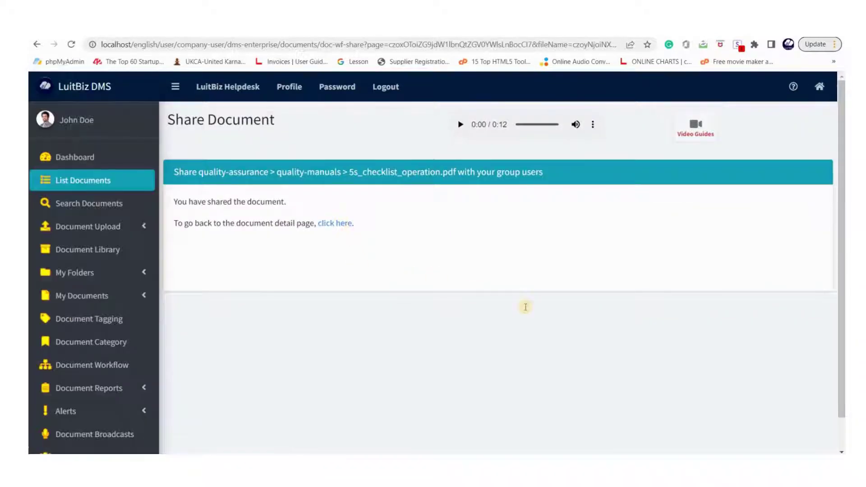
{"action": "left_click", "coordinate": [335, 223]}
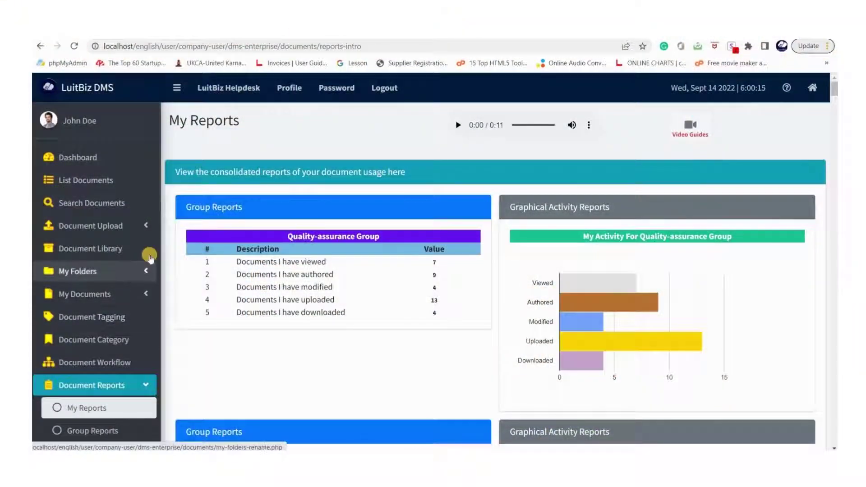
- Start a Group Reports By Date search for Documents Viewed in the Bdo-documents group
{"action": "scroll", "coordinate": [150, 257], "scroll_direction": "down", "scroll_amount": 3}
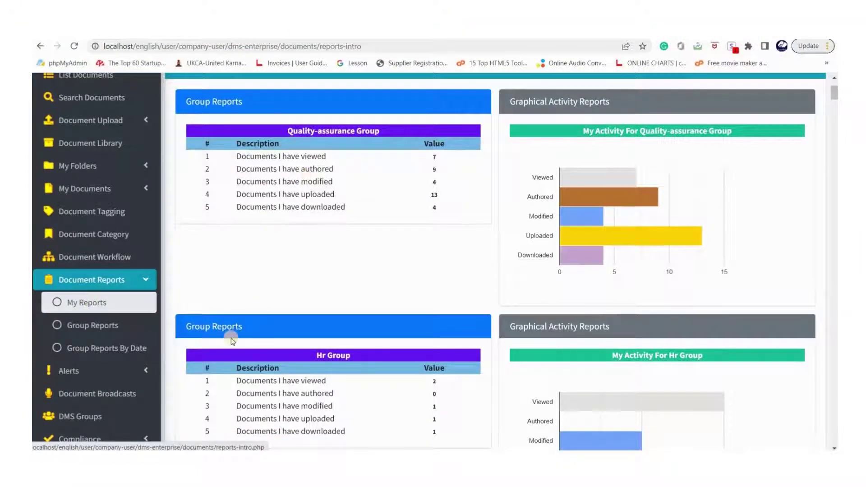
{"action": "left_click", "coordinate": [91, 348]}
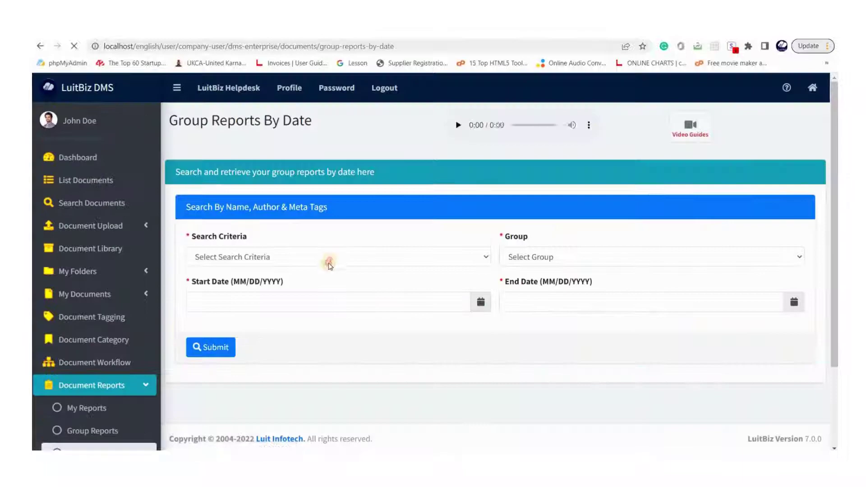
{"action": "left_click", "coordinate": [330, 262]}
{"action": "left_click", "coordinate": [277, 283]}
{"action": "left_click", "coordinate": [571, 255]}
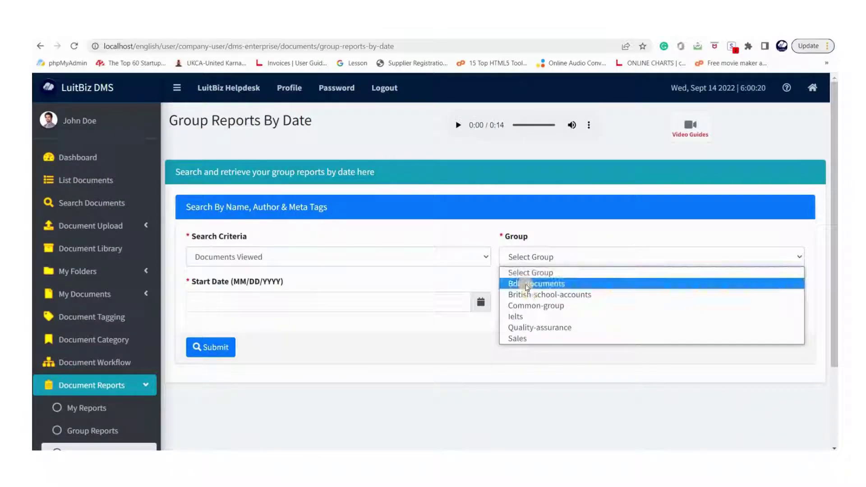
{"action": "left_click", "coordinate": [527, 285]}
- Set the date range 06/02/2022 to 09/14/2022 and run the report
{"action": "left_click", "coordinate": [404, 300]}
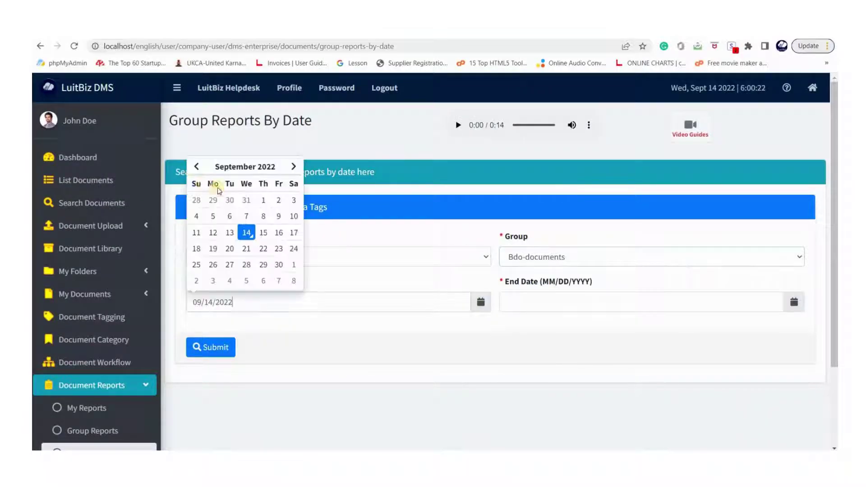
{"action": "left_click", "coordinate": [199, 168]}
{"action": "left_click", "coordinate": [197, 166]}
{"action": "left_click", "coordinate": [197, 166]}
{"action": "left_click", "coordinate": [264, 200]}
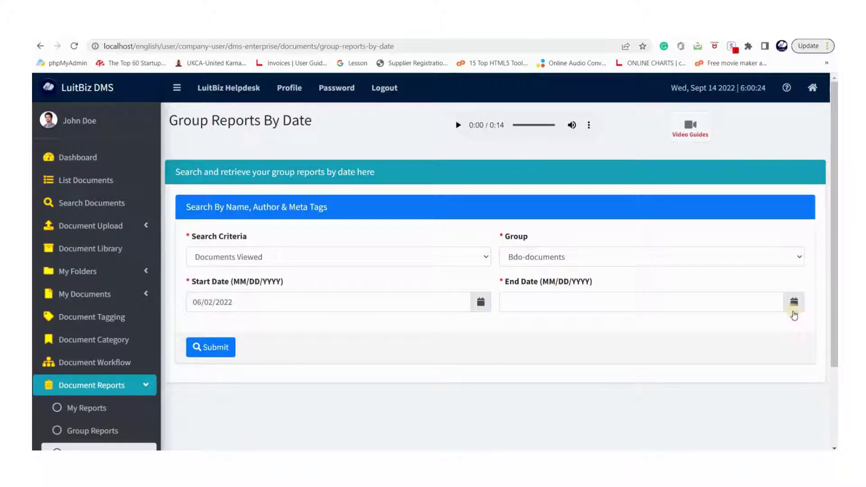
{"action": "left_click", "coordinate": [708, 302]}
{"action": "left_click", "coordinate": [193, 370]}
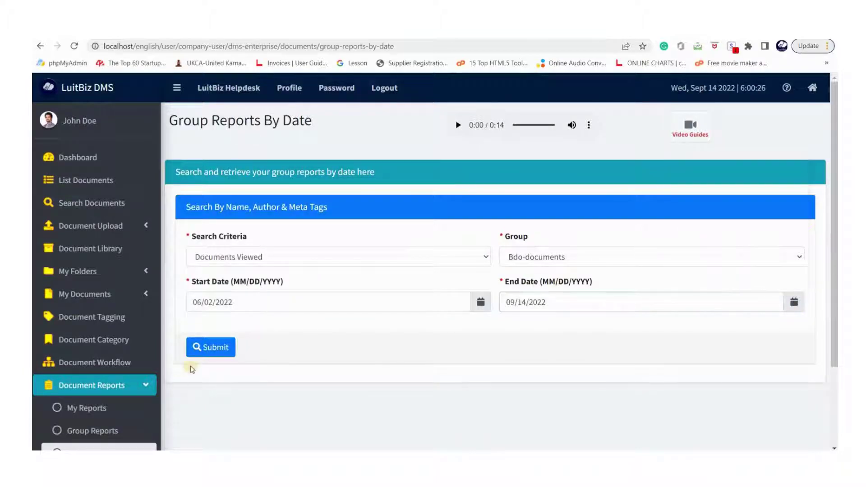
{"action": "left_click", "coordinate": [227, 356]}
- Filter the report results by 'carbon' to show carbon.pdf
{"action": "scroll", "coordinate": [443, 338], "scroll_direction": "down", "scroll_amount": 3}
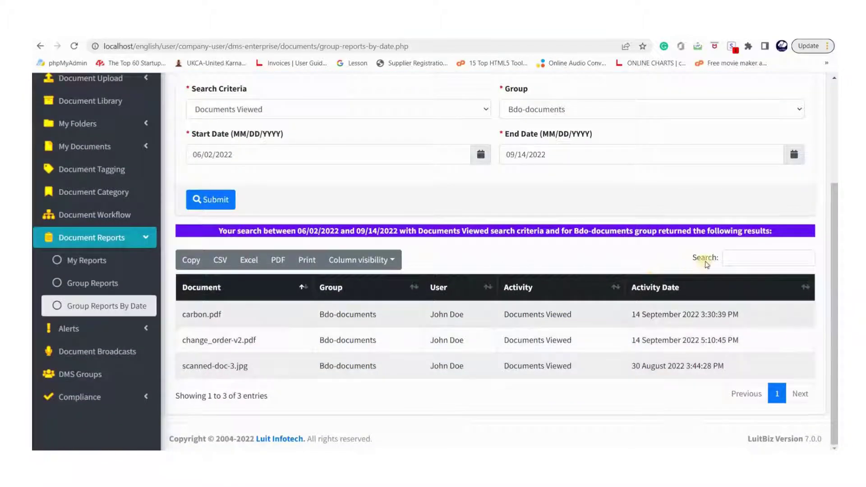
{"action": "left_click", "coordinate": [783, 265]}
{"action": "type", "text": "carbon"}
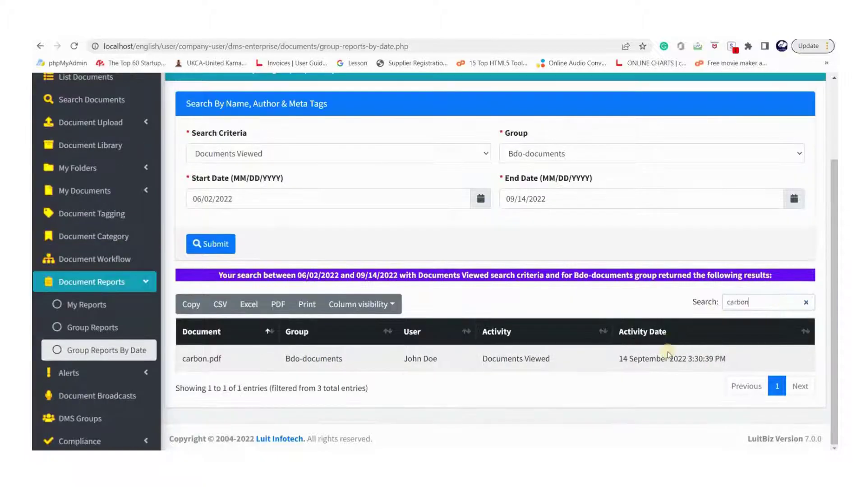